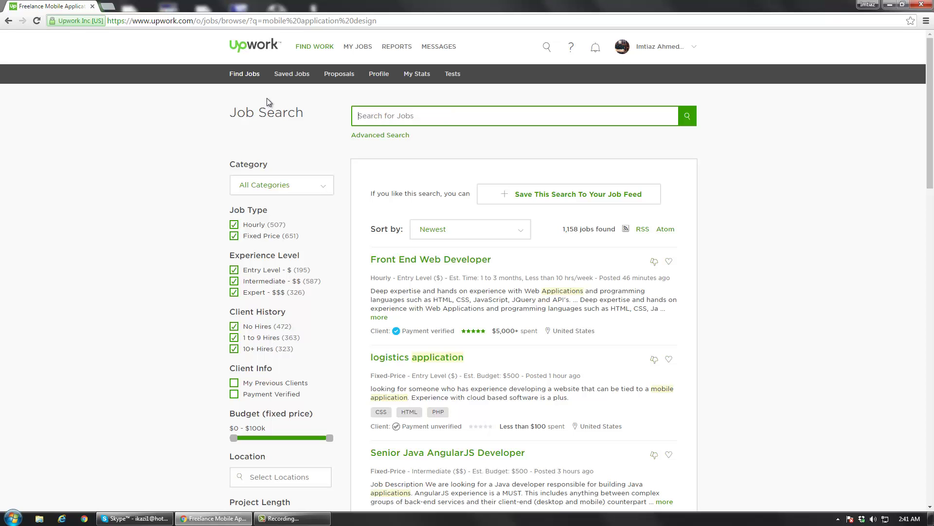
Step: Search the jobs for "web design" and open the "Design simple web page" posting in its own tab
type("web design")
key("Return")
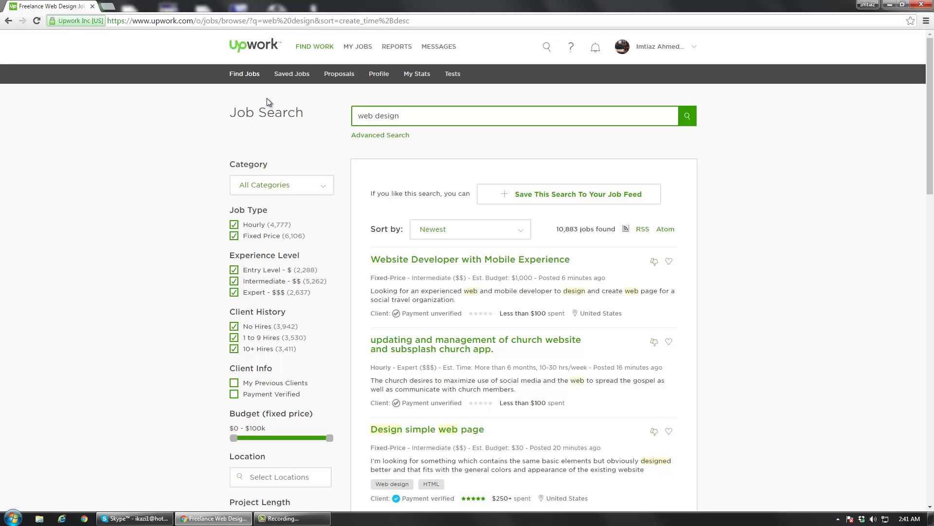
left_click(408, 432, "ctrl")
key("ctrl+Tab")
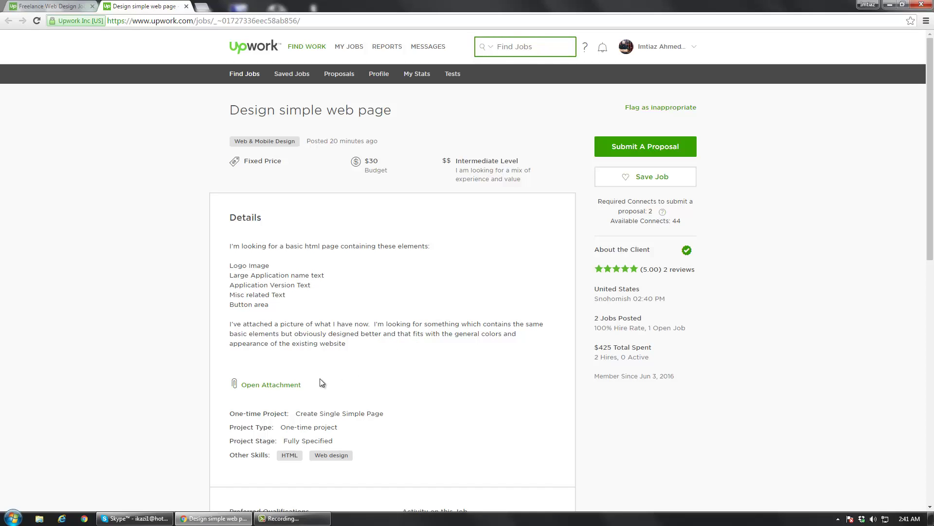
Step: Open the job's attachment to examine the client's current page, and return to the job posting
left_click(293, 385)
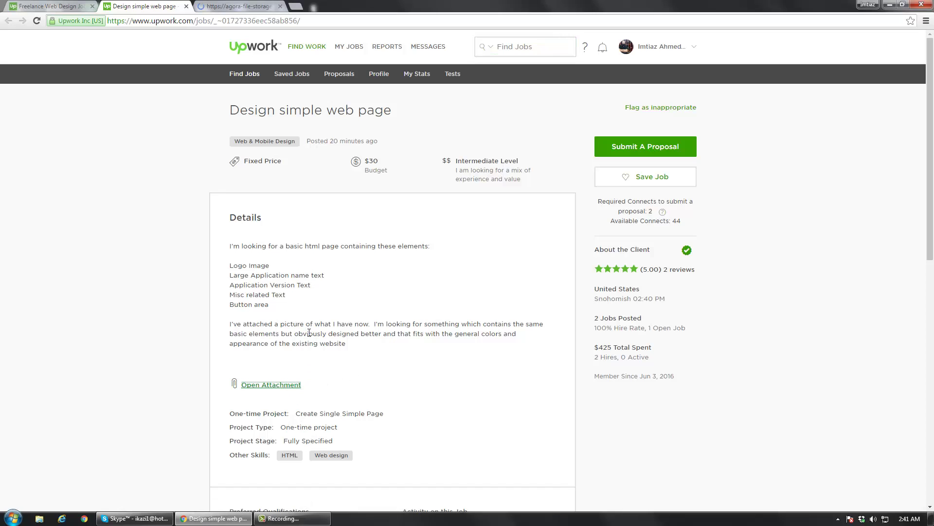
key("ctrl+Tab")
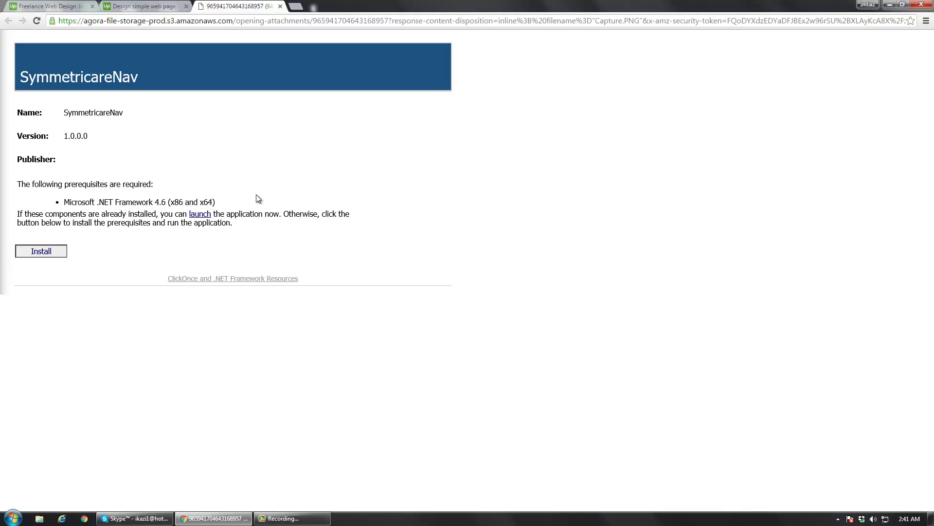
left_click(163, 8)
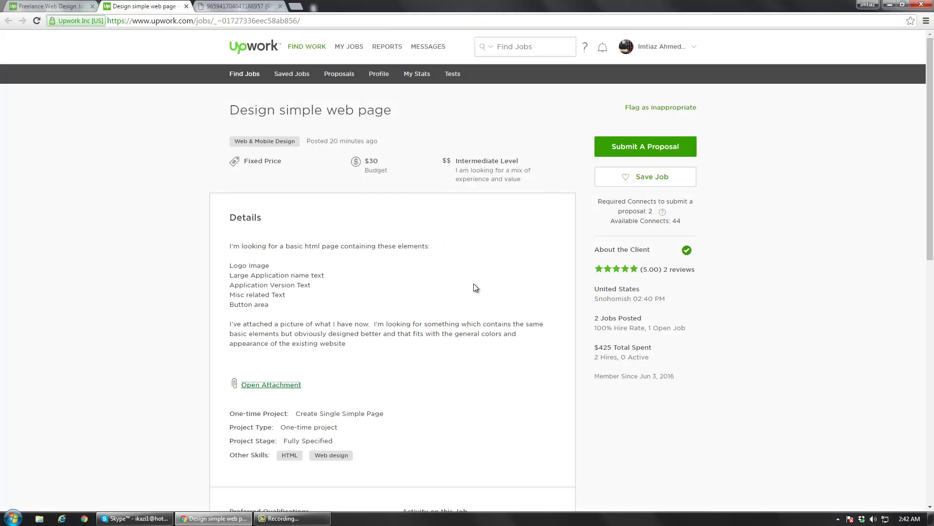
Step: Review the posting's client information, budget and preferred qualifications, and start a proposal for the job
scroll(476, 287, "down", 1)
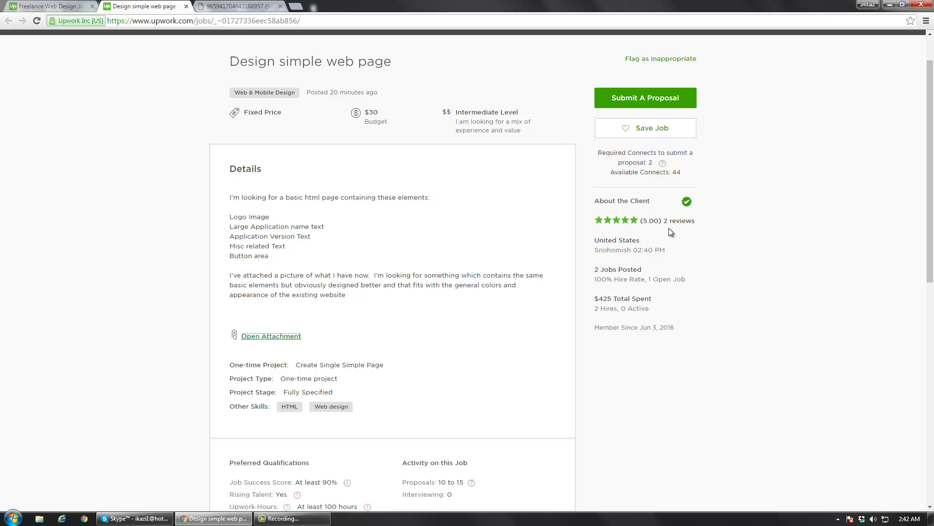
mouse_move(691, 205)
left_click_drag(364, 112, 379, 110)
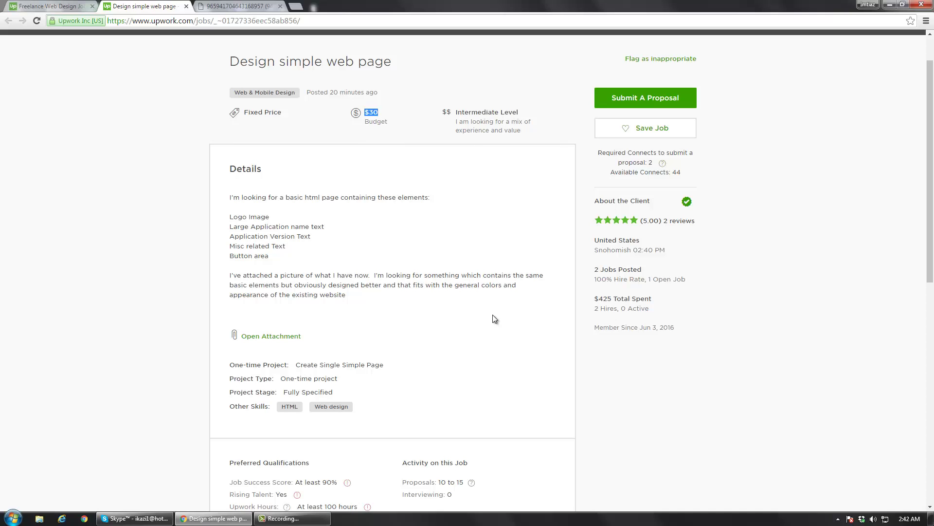
scroll(492, 319, "down", 1)
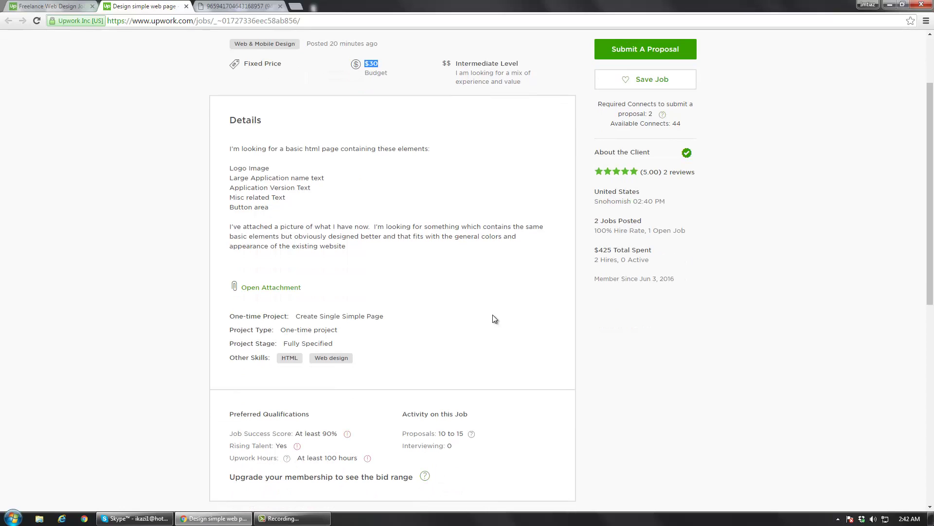
scroll(493, 318, "up", 1)
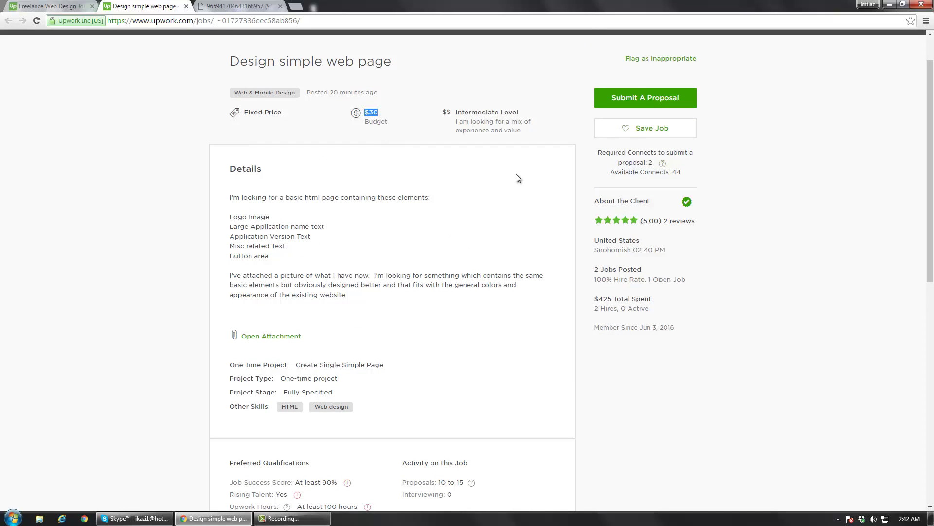
left_click(639, 102)
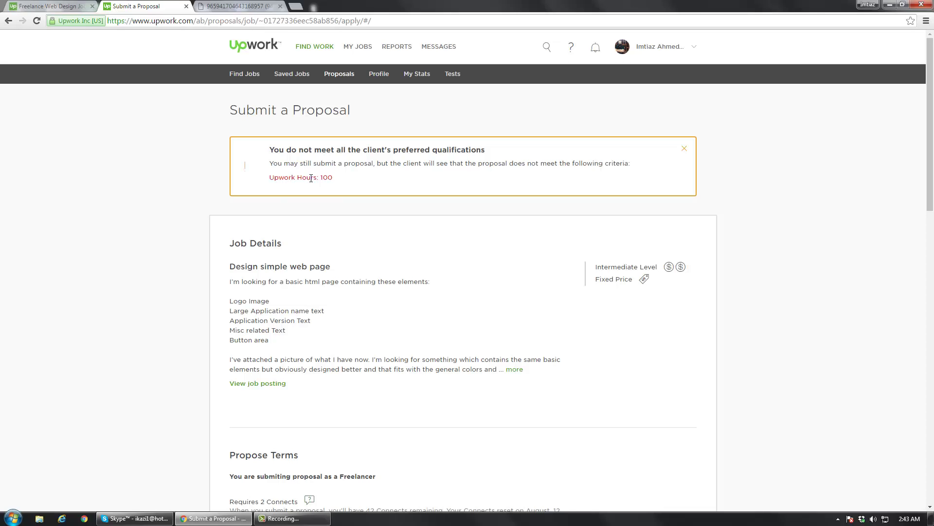
Step: Read the notice about the client's preferred qualifications and set the proposal's estimated duration to Less than 1 month
left_click_drag(311, 178, 408, 167)
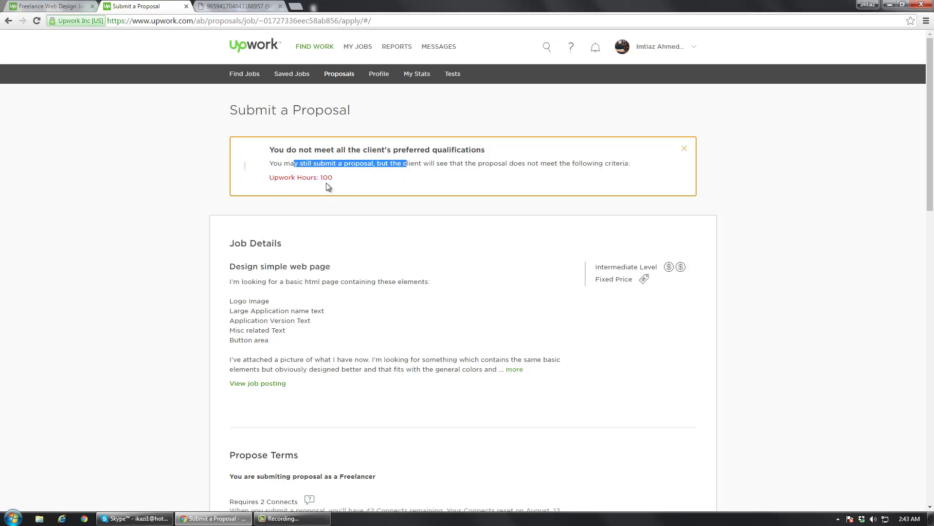
left_click_drag(320, 178, 279, 180)
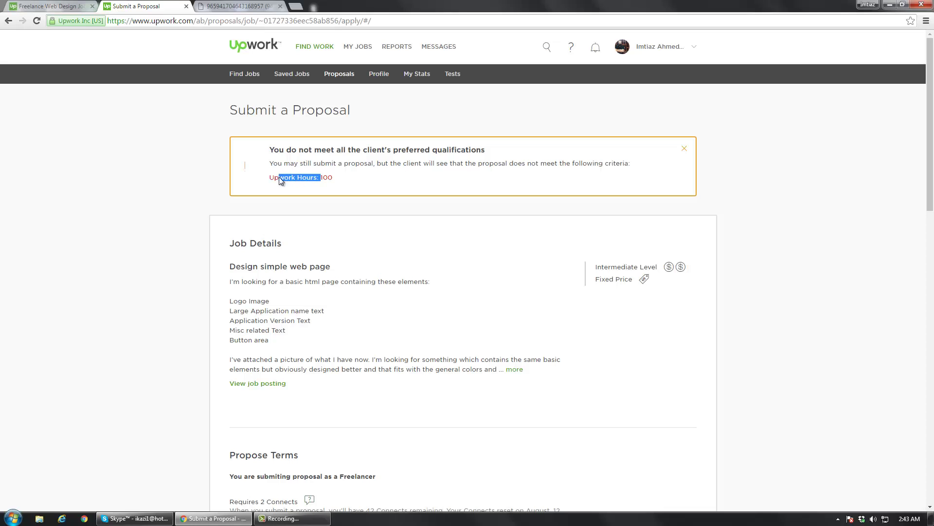
left_click_drag(431, 150, 328, 152)
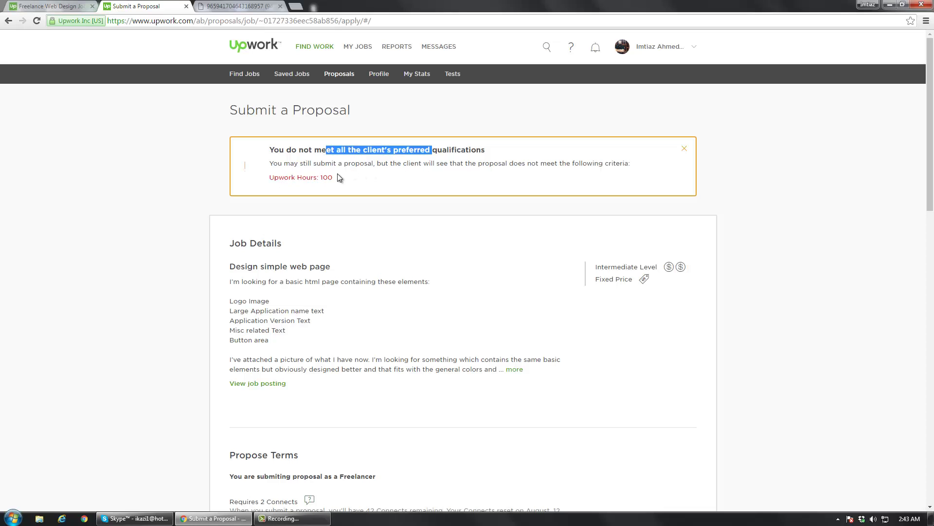
scroll(311, 298, "down", 7)
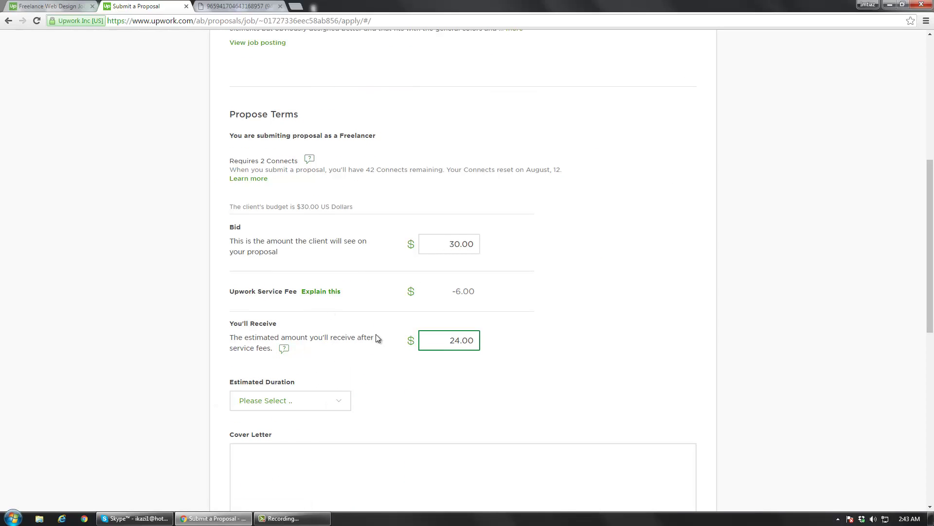
scroll(295, 405, "down", 2)
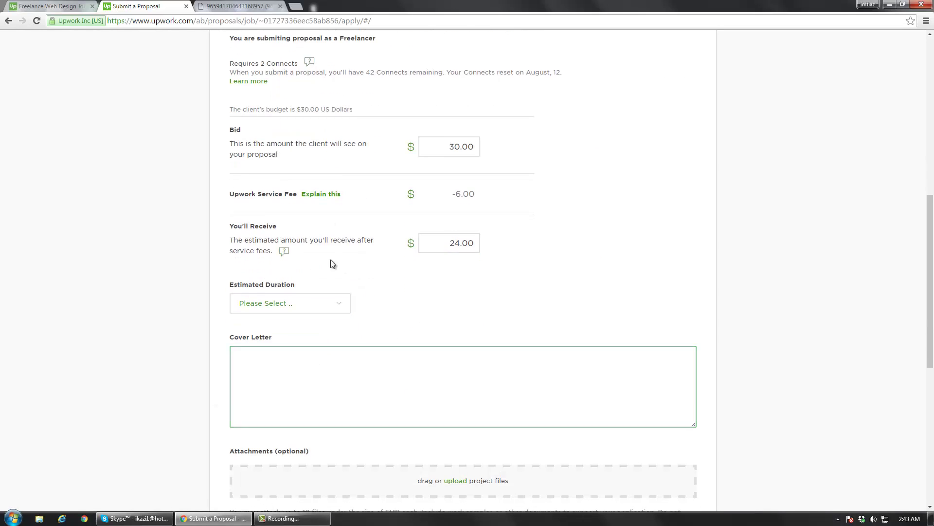
left_click(314, 306)
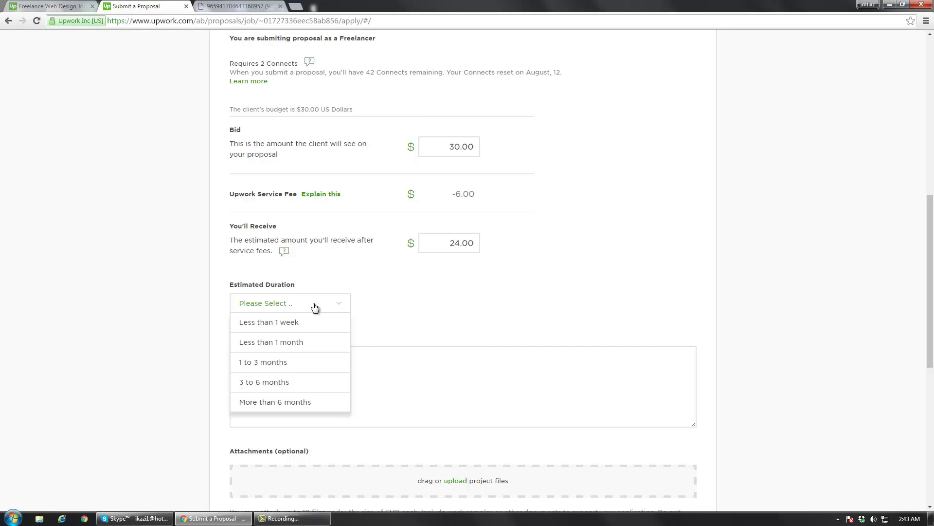
left_click(301, 347)
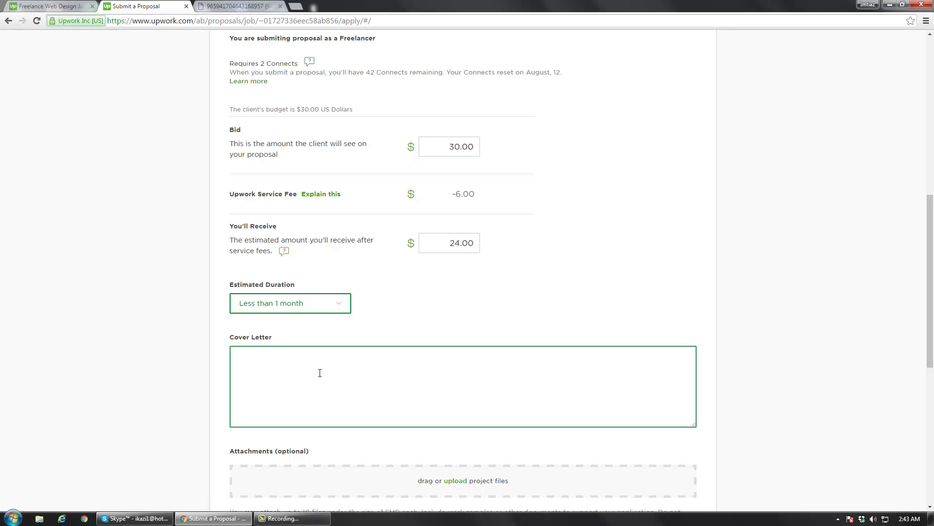
Step: Write a cover letter line introducing a UI UX Designer, Front End Developer who has seen the given image and can make it much better
scroll(311, 360, "down", 2)
left_click(302, 295)
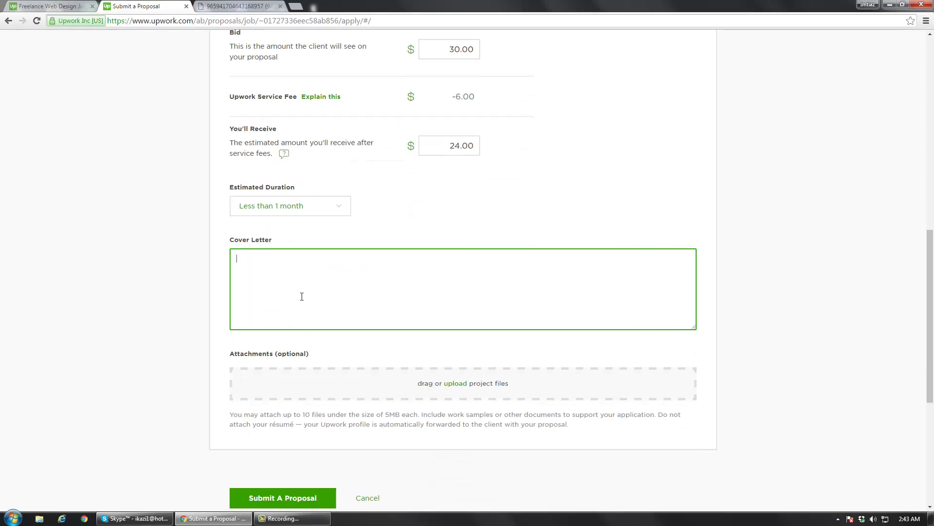
type("Hi, I am U")
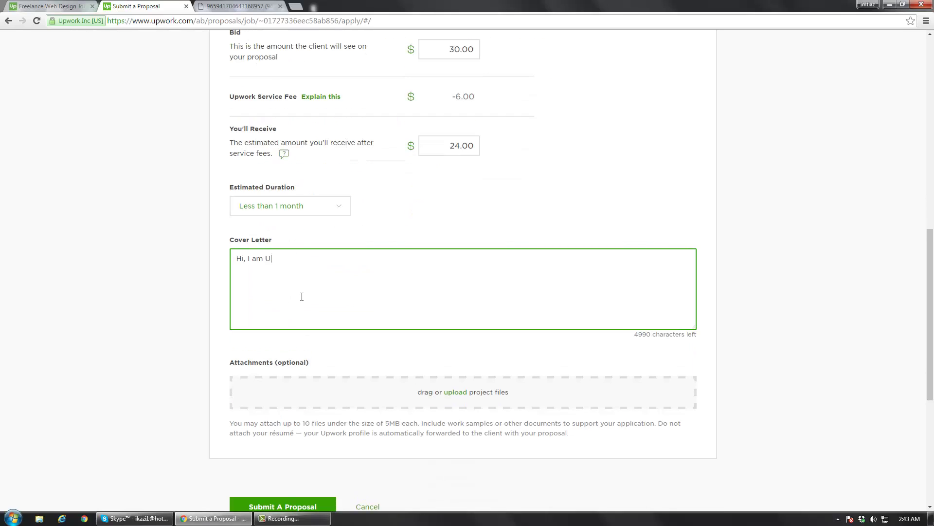
type("I UX Designer, Front End Developer")
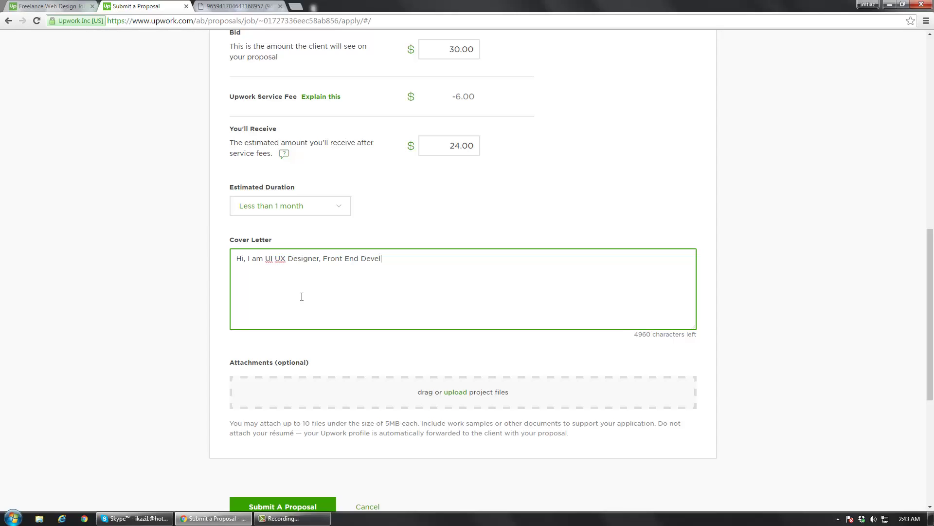
type(", I have scene your Given image and I believ")
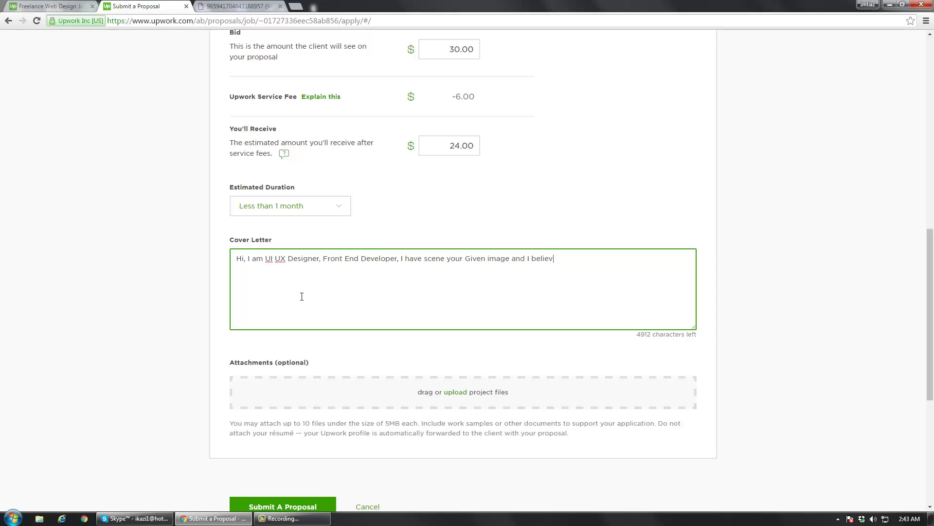
type("e I can make it much better.")
Step: Add an opening cover letter paragraph admitting the unfinished 100 hours, citing more than 15 years of experience and asking the client not to avoid the bid
scroll(416, 298, "up", 7)
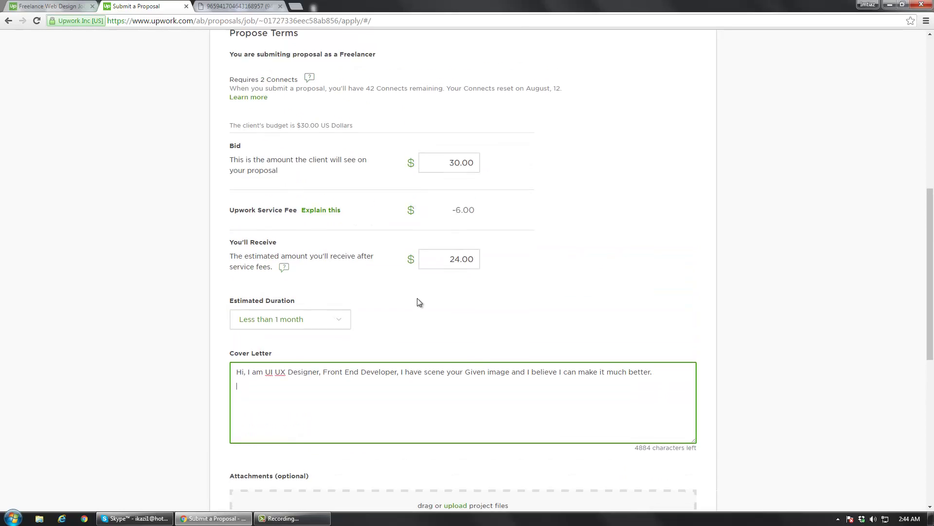
scroll(416, 313, "up", 3)
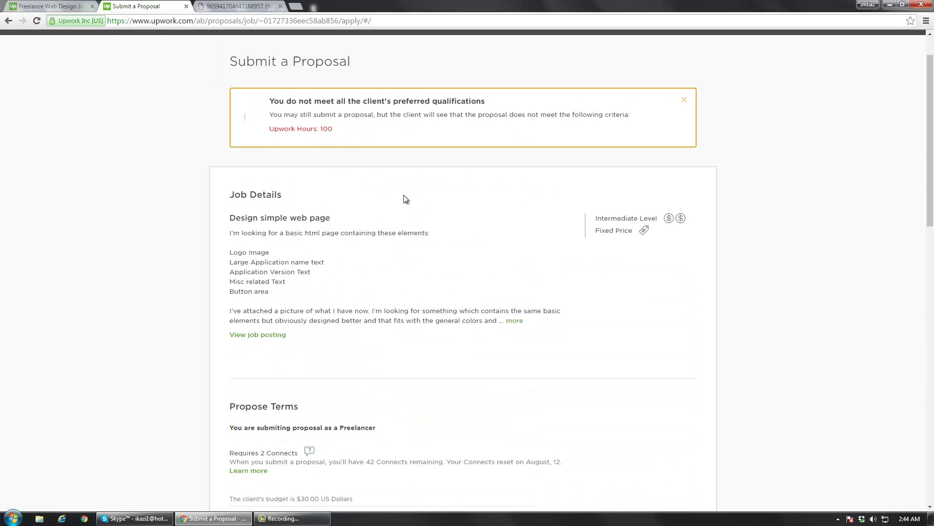
scroll(328, 135, "down", 3)
scroll(260, 404, "down", 7)
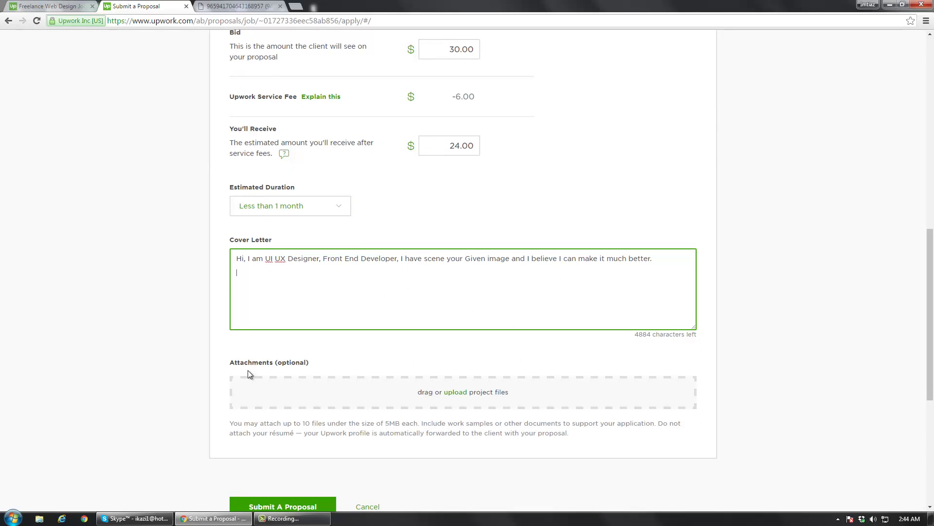
key("Return")
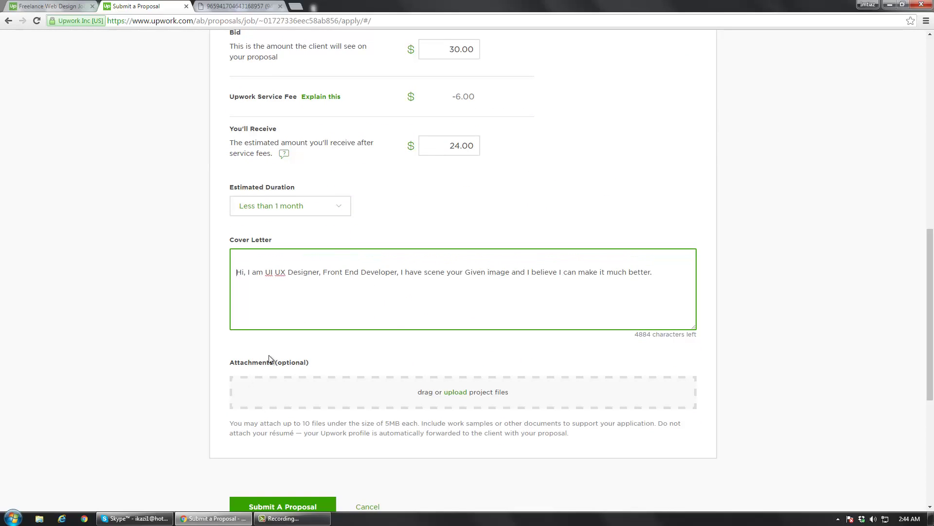
type("Hi, although I did not finish 100 hours here (")
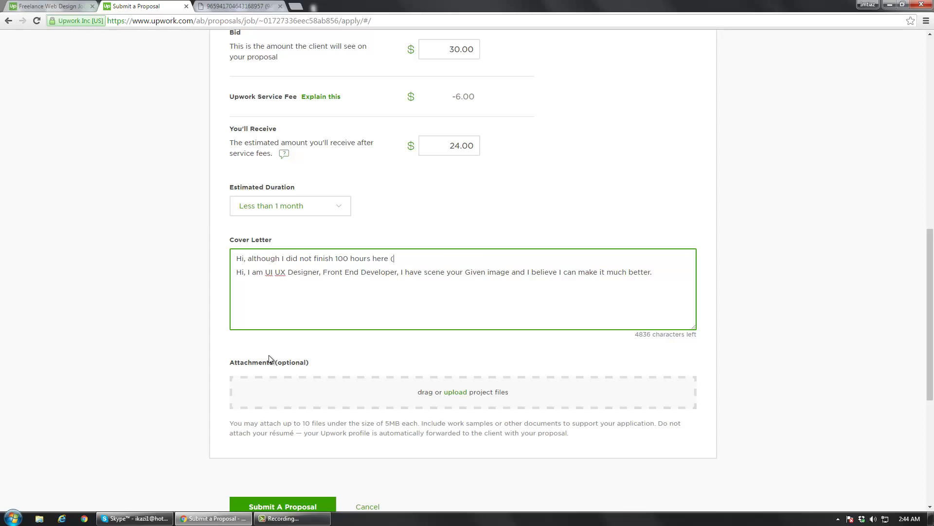
type("it is in your requireme")
type("ut even then ")
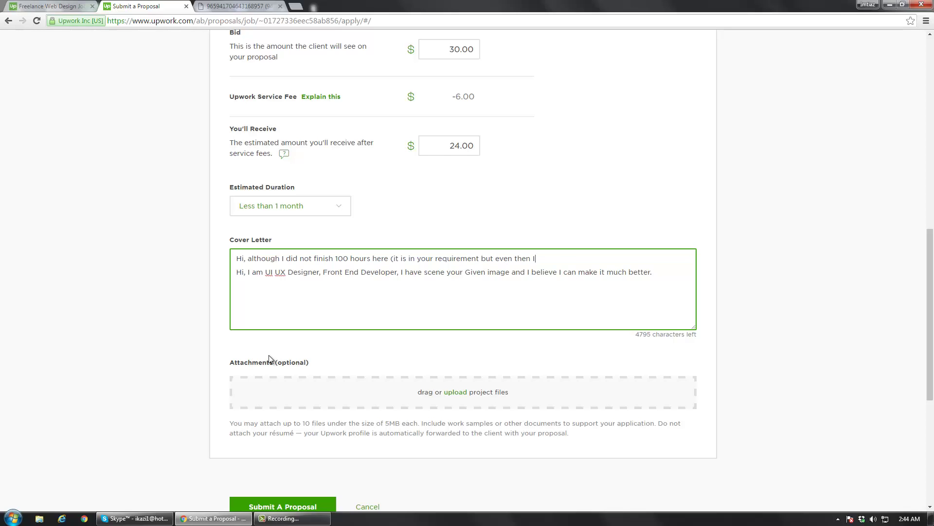
type("I have more than 15 years of experience, so please ")
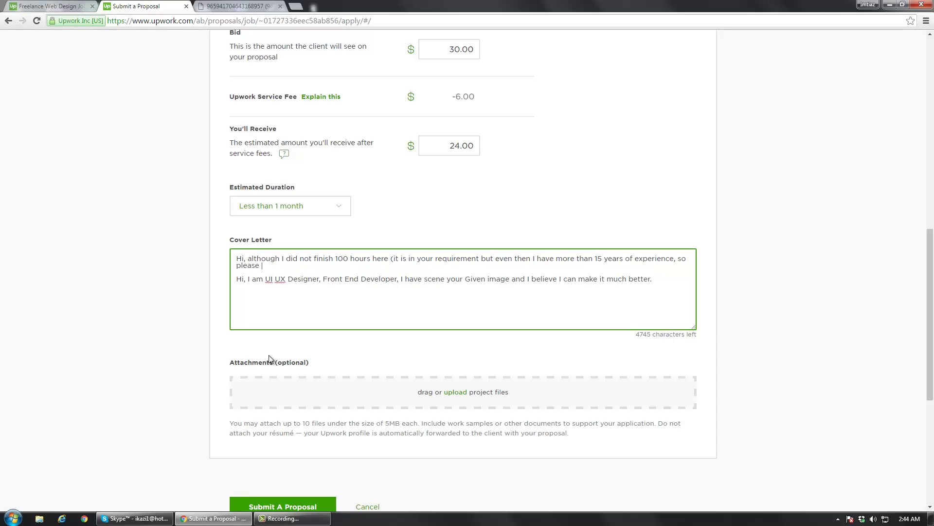
type("do not avoid my bid only becau")
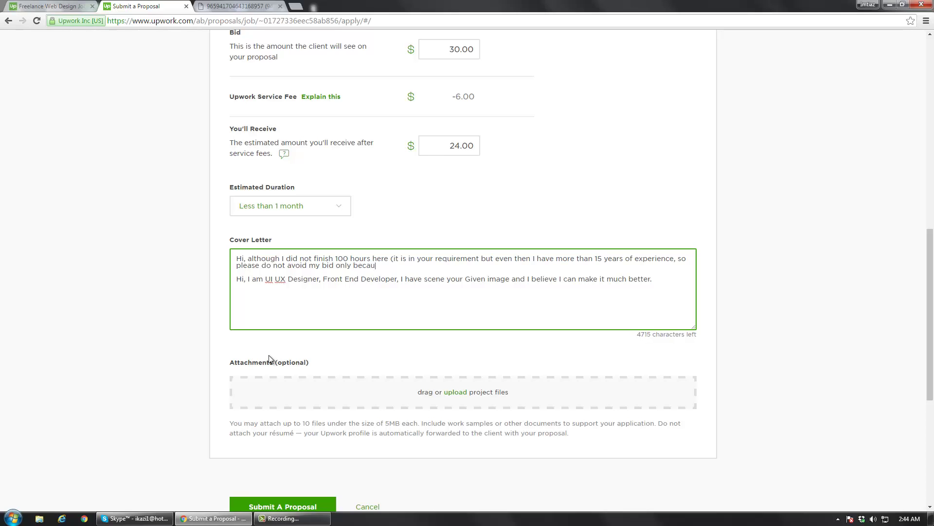
type("se of not meeting 100 hours cri")
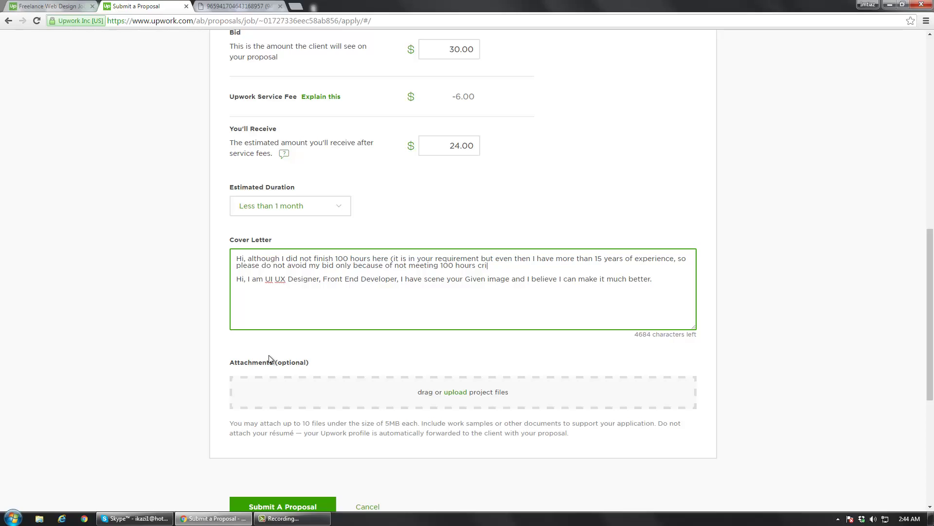
type("teria for this project)")
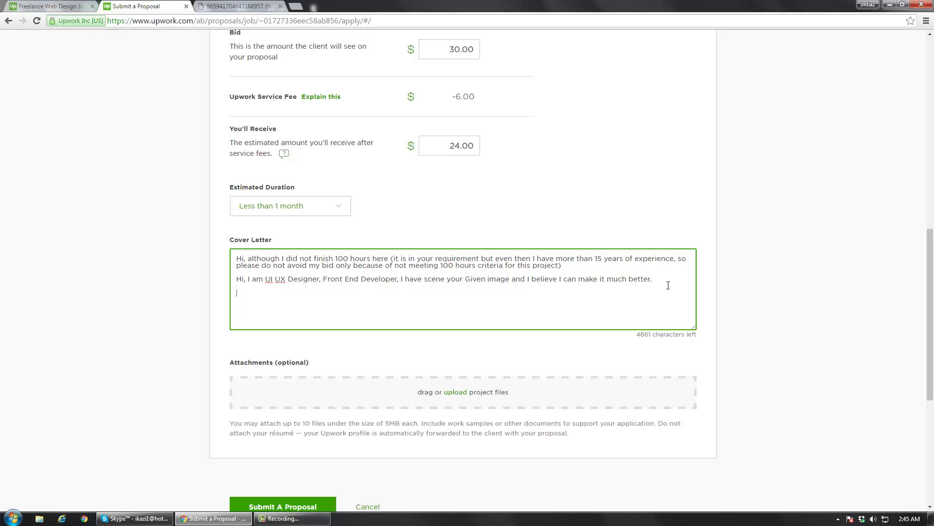
Step: Add the line "And I also believe that you need it in TABLE BASED html, right?" below the introduction in the cover letter
type("And I also believe that you need it")
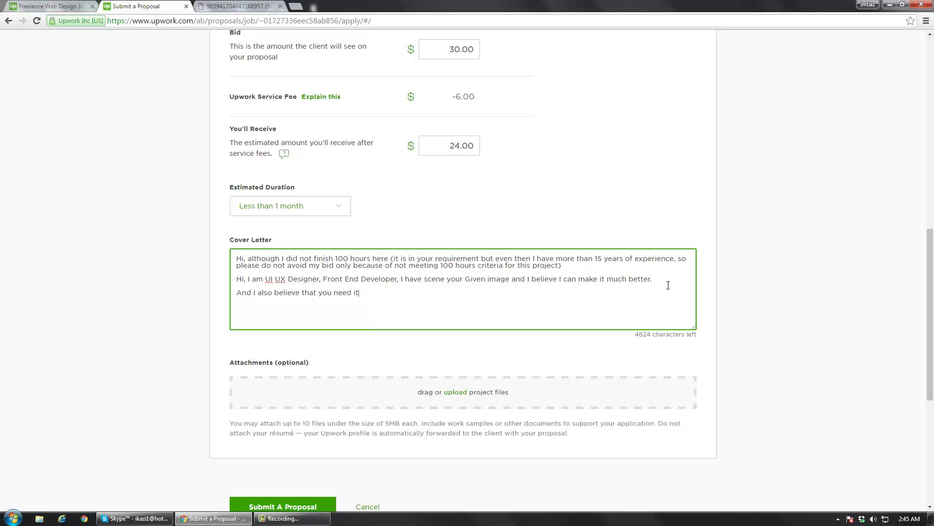
type(" in TABLE BASED")
type(" html")
type(", right?")
Step: End the cover letter with "Please check my works at:" followed by the link to the freelancer's portfolio website
type("Please check m")
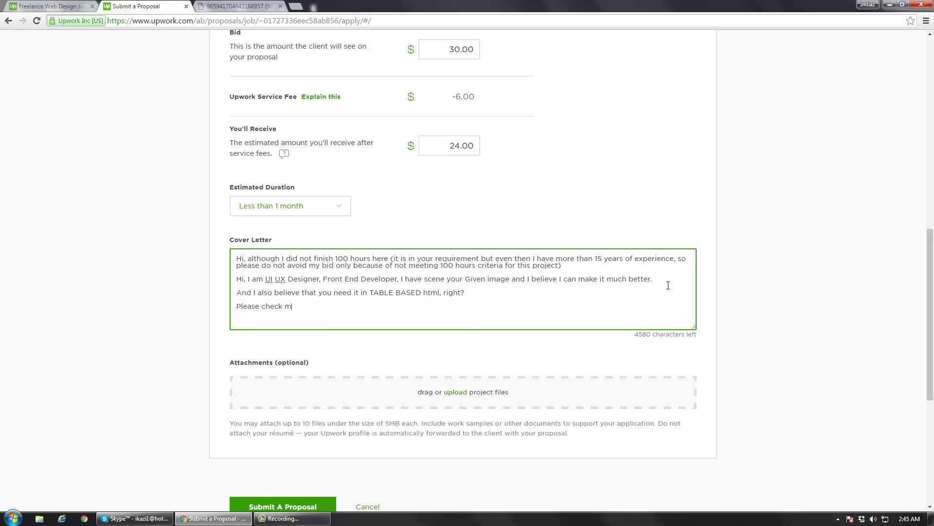
type("y works at:")
key("Return")
type("htt")
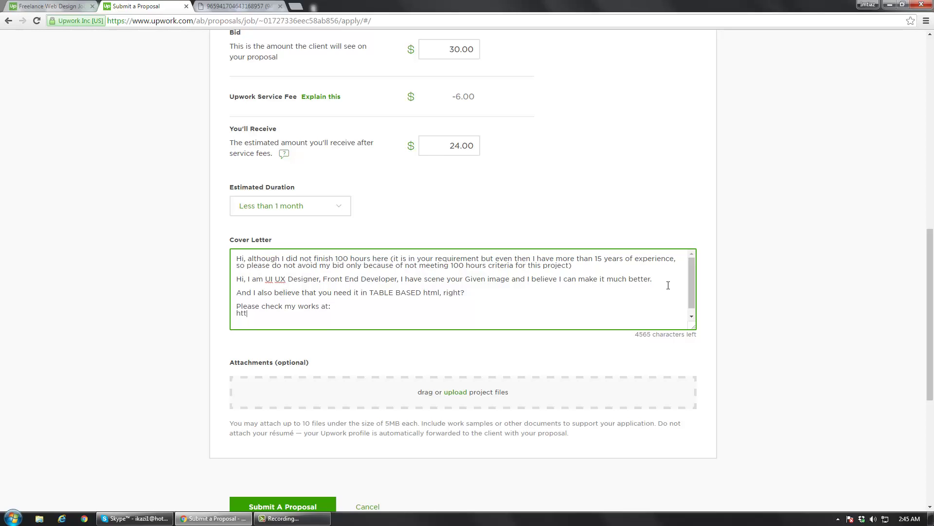
type("p://www.imtiazqazi.com/works")
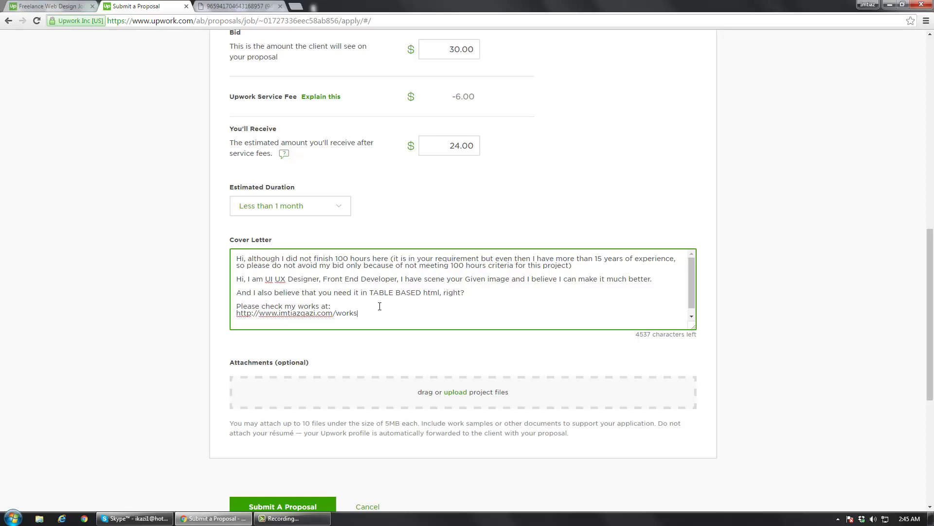
left_click_drag(260, 315, 237, 316)
left_click(259, 316)
key("BackSpace")
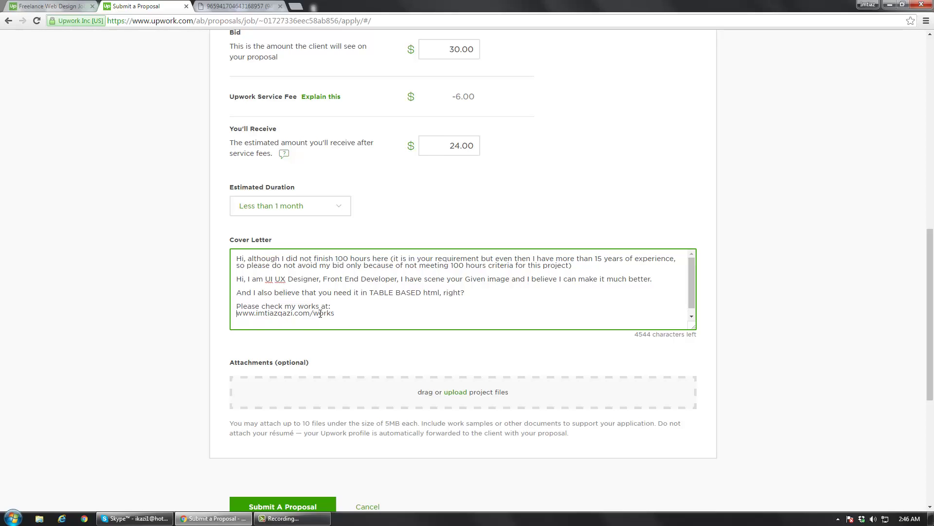
left_click(335, 315)
left_click_drag(335, 315, 237, 316)
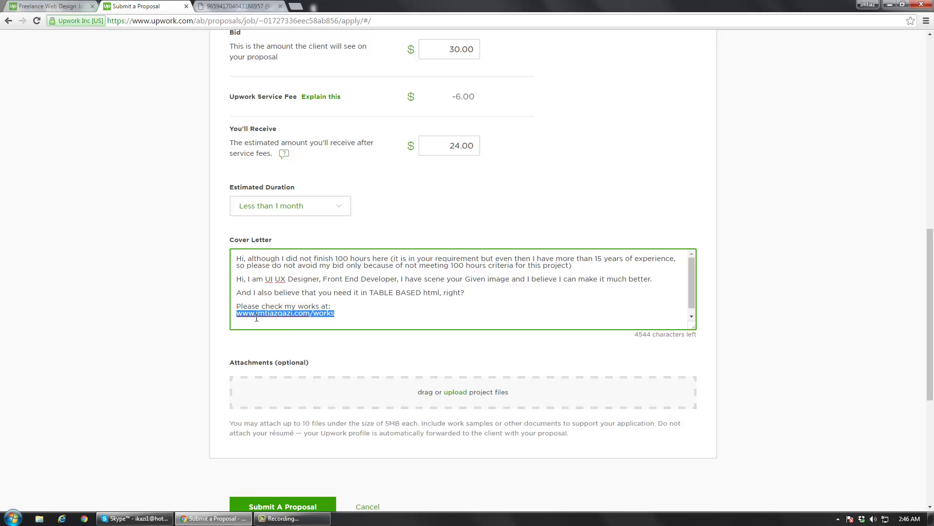
left_click(286, 319)
key("Up")
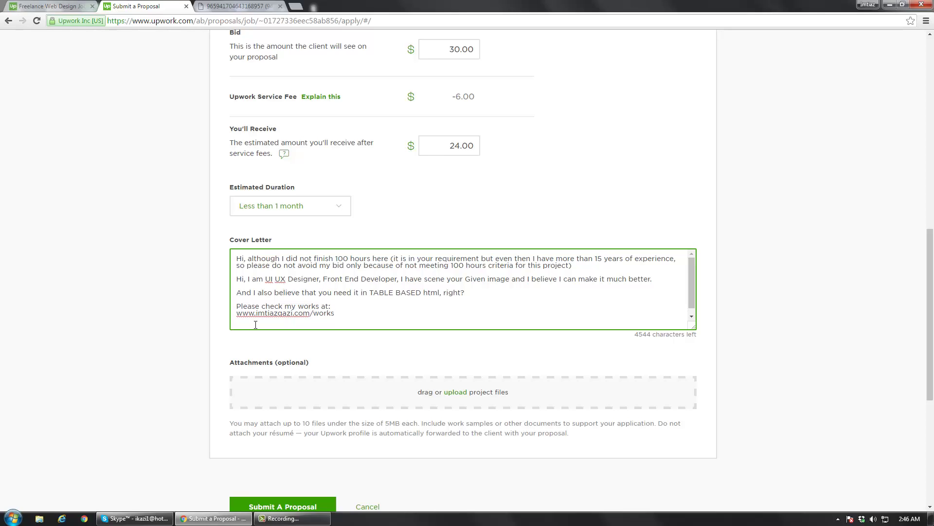
type("http://")
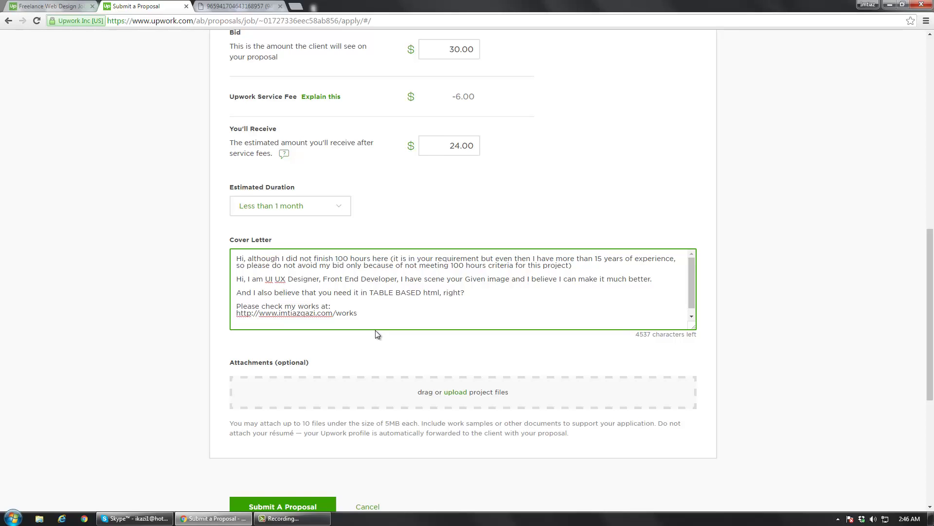
Step: Sign off the cover letter with the freelancer's name, one blank line below the portfolio link
key("Return")
key("Return")
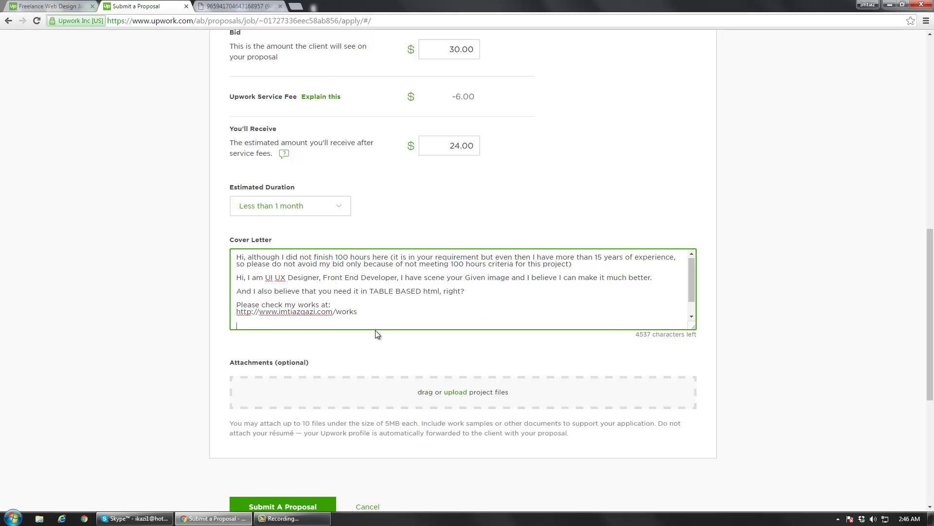
type("Qazi")
Step: Submit the proposal, accepting the fixed-price project notice with "Yes, I understand."
scroll(375, 330, "down", 2)
left_click(324, 411)
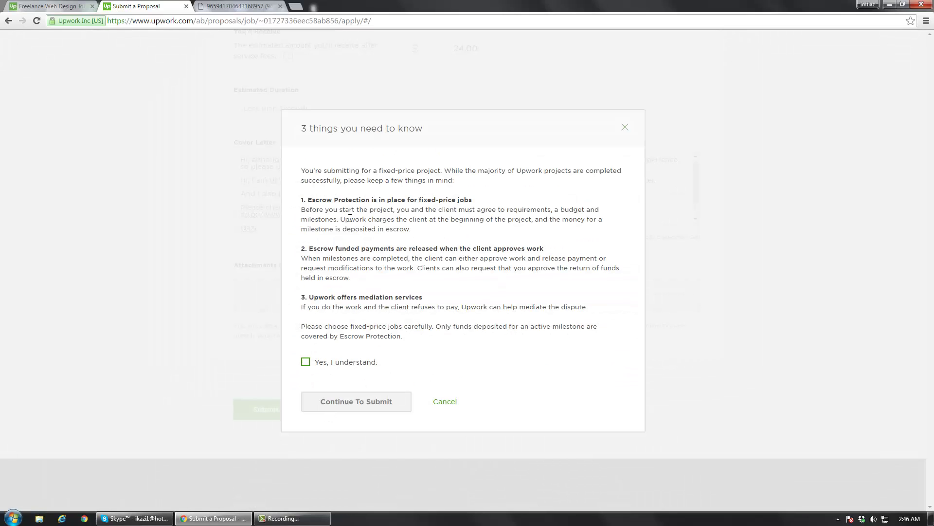
left_click(306, 362)
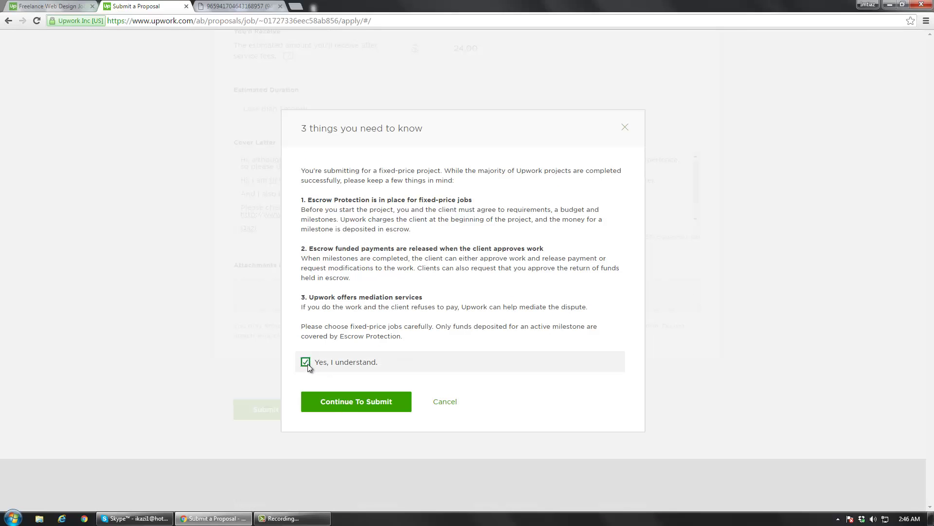
left_click(348, 407)
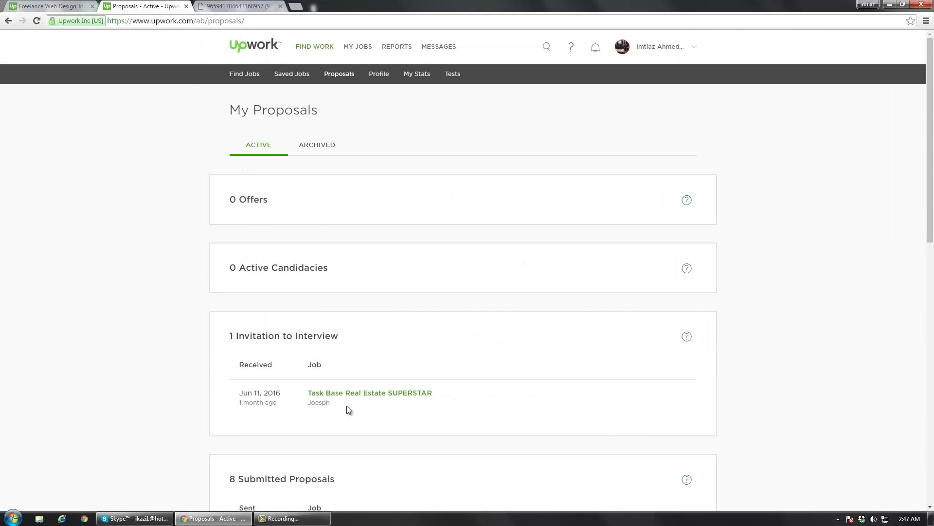
Step: Review the active proposals page, including the submitted proposals and the invitation to interview
scroll(348, 409, "down", 4)
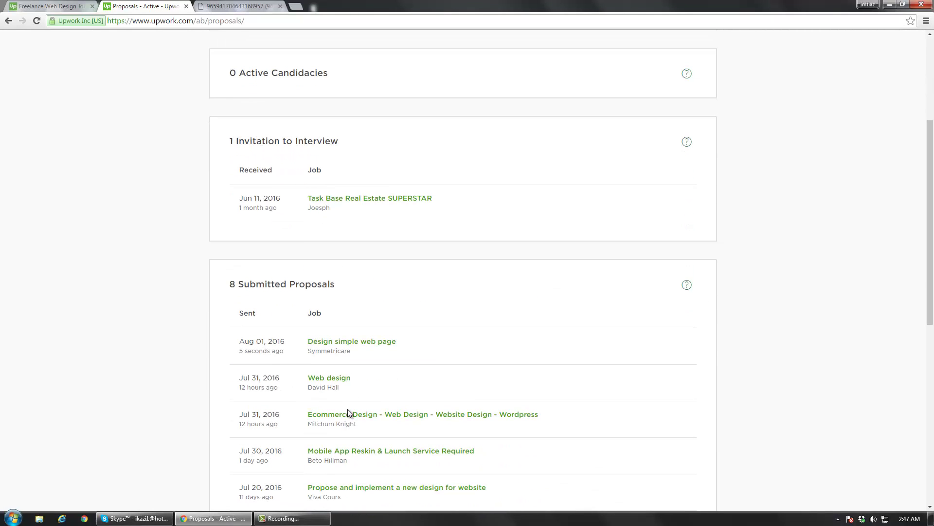
scroll(347, 408, "down", 8)
scroll(351, 416, "up", 4)
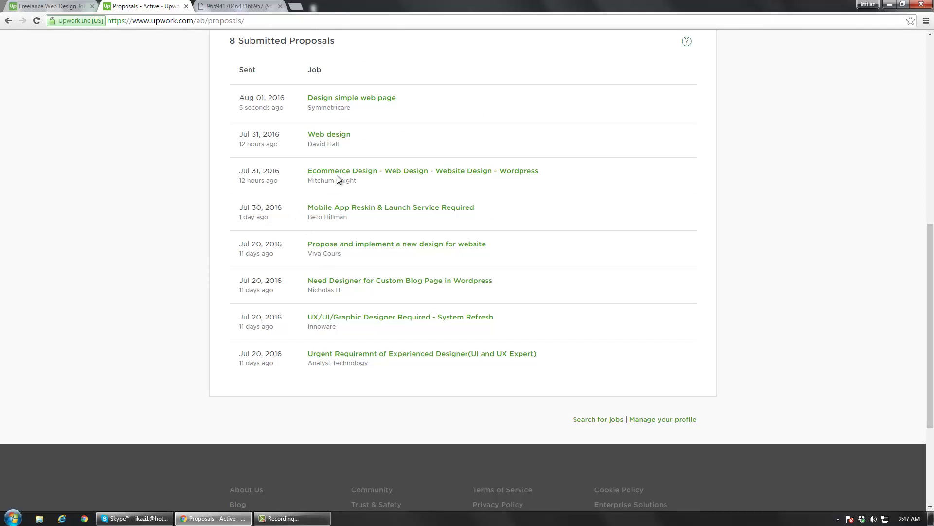
scroll(467, 299, "up", 3)
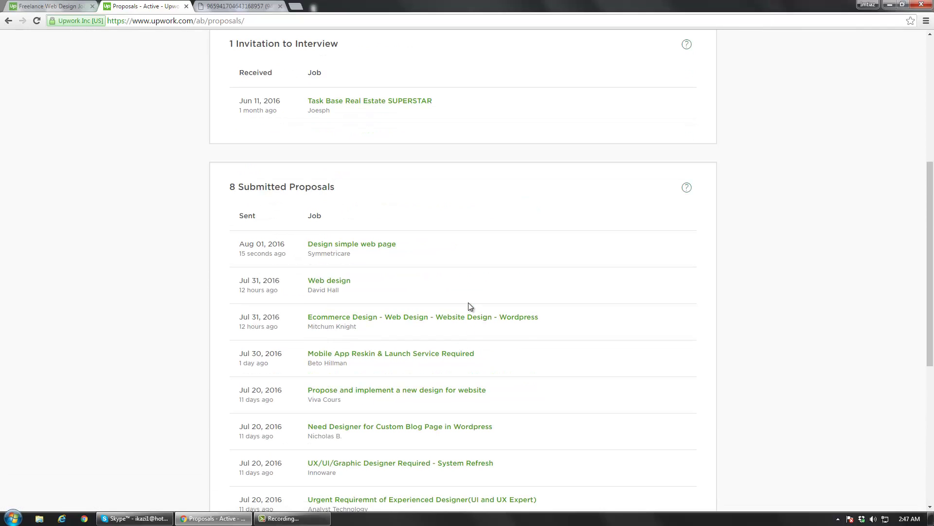
scroll(461, 307, "up", 3)
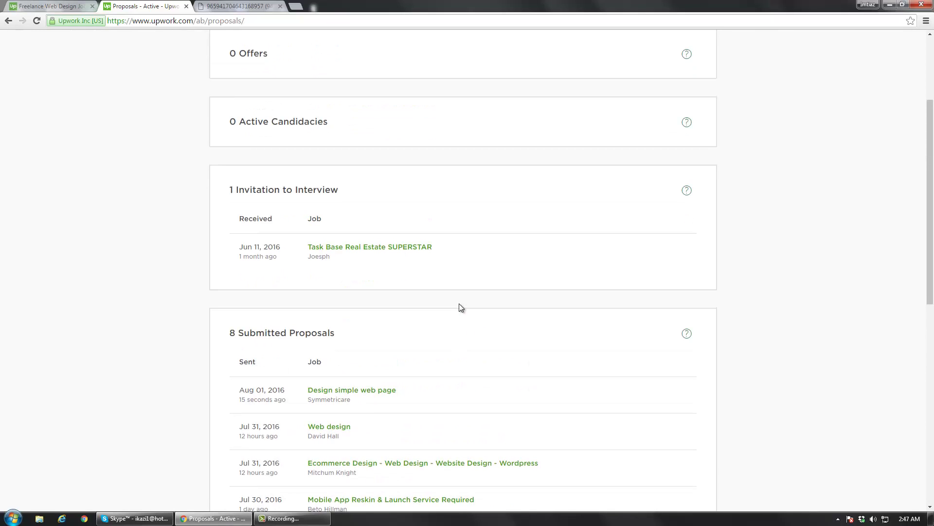
scroll(461, 307, "up", 3)
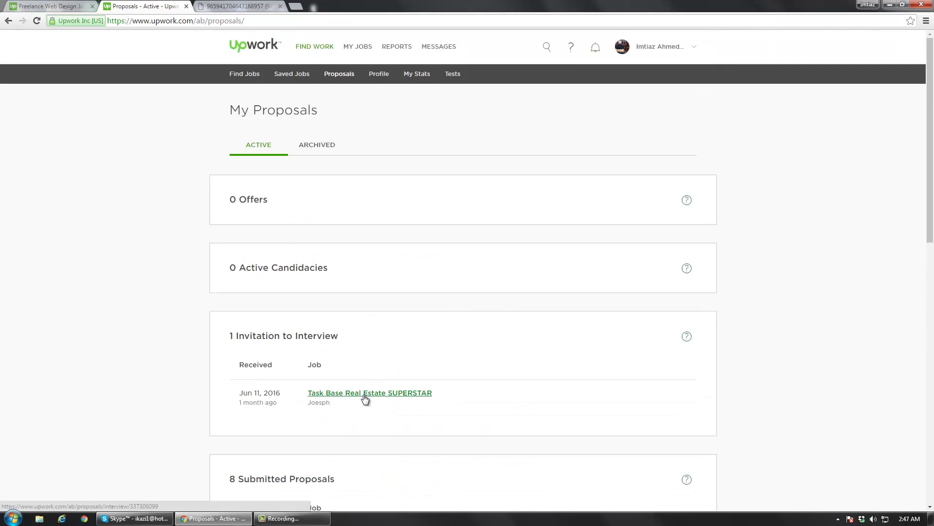
Step: Look through the first two pages of archived proposals and return to the active proposals
left_click(322, 145)
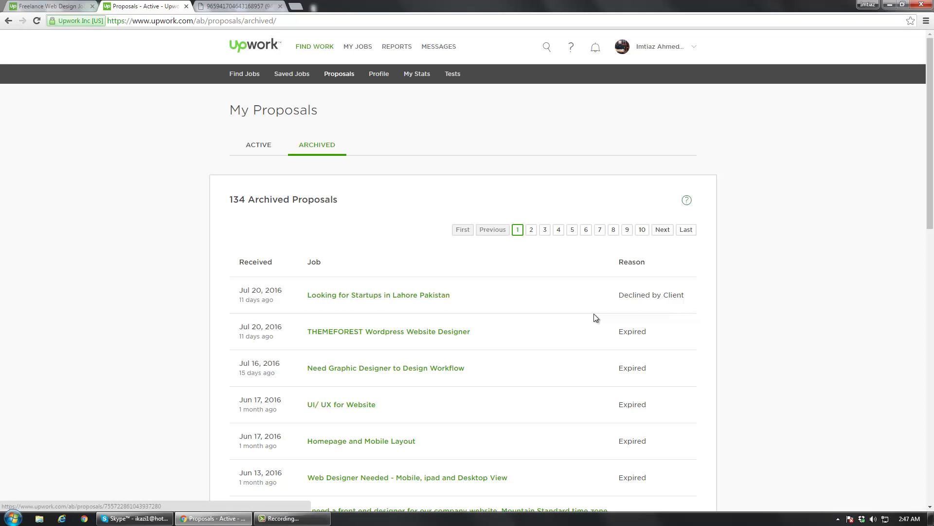
scroll(634, 399, "down", 5)
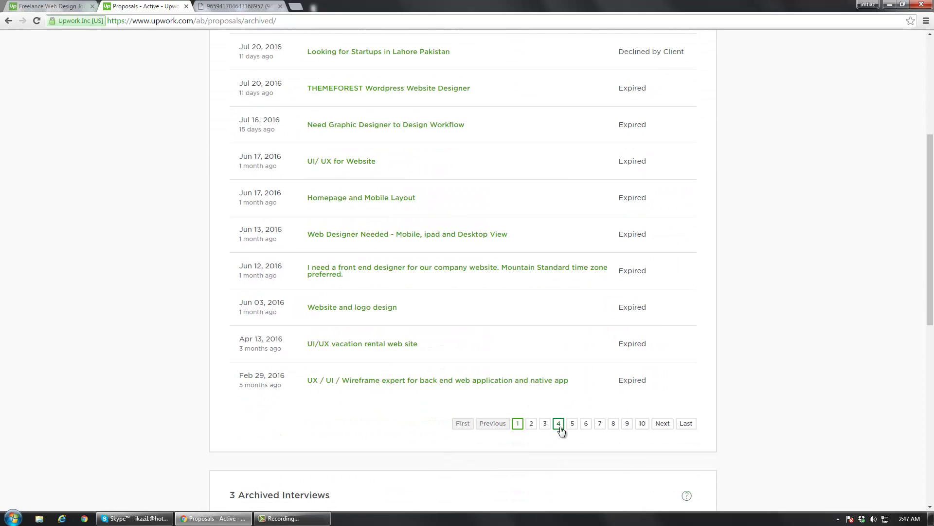
left_click(530, 426)
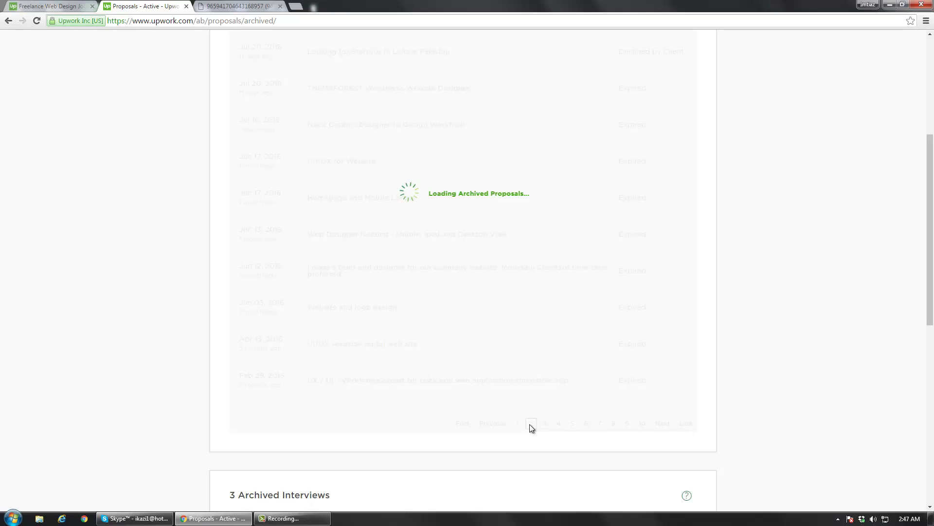
scroll(504, 405, "up", 3)
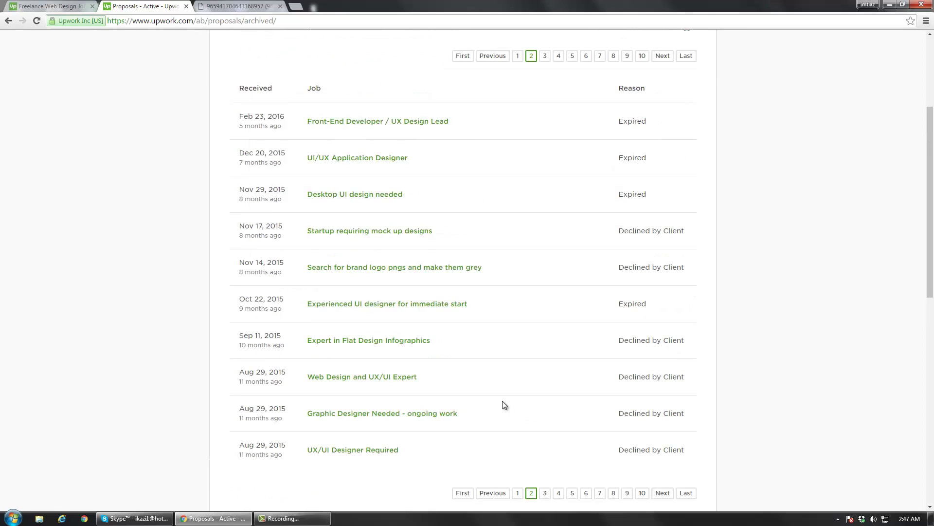
scroll(502, 401, "up", 2)
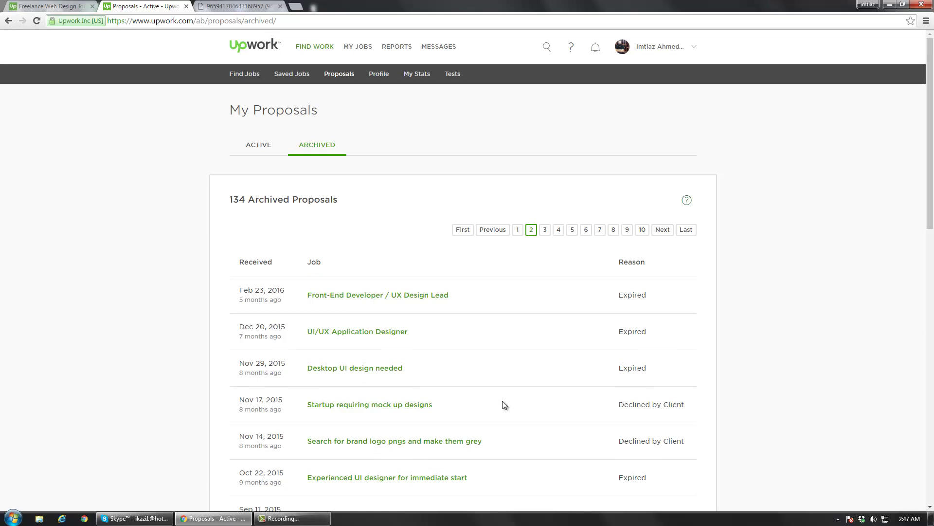
left_click(257, 144)
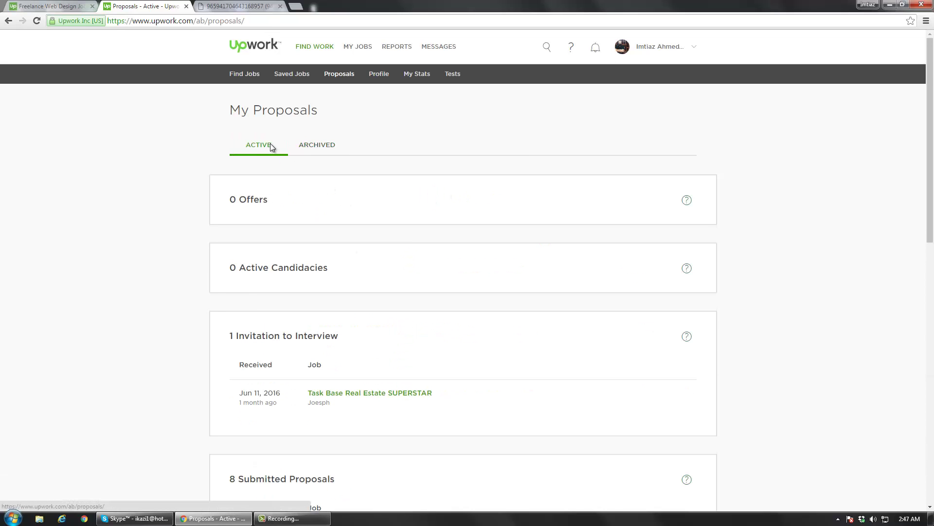
Step: Open freelancer.com in a new browser tab and log in to the freelancer's account
left_click(296, 7)
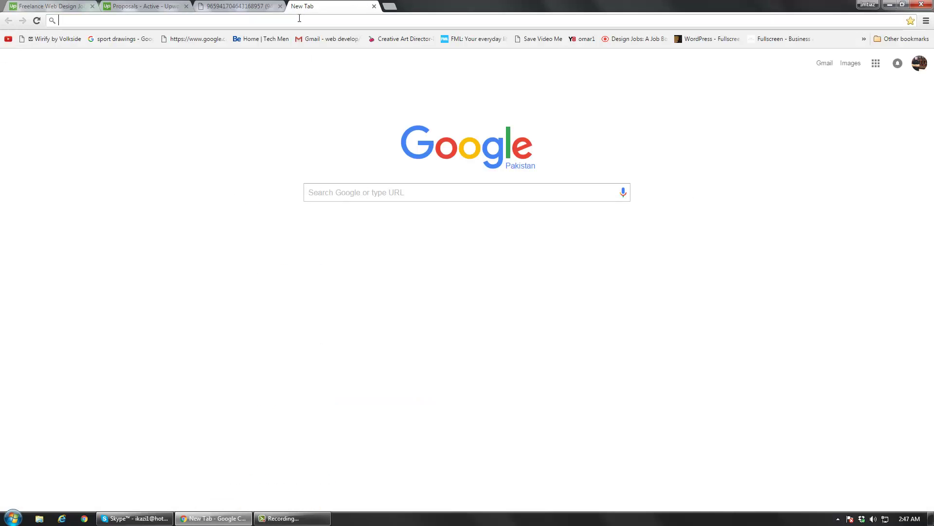
type("freelancer.com")
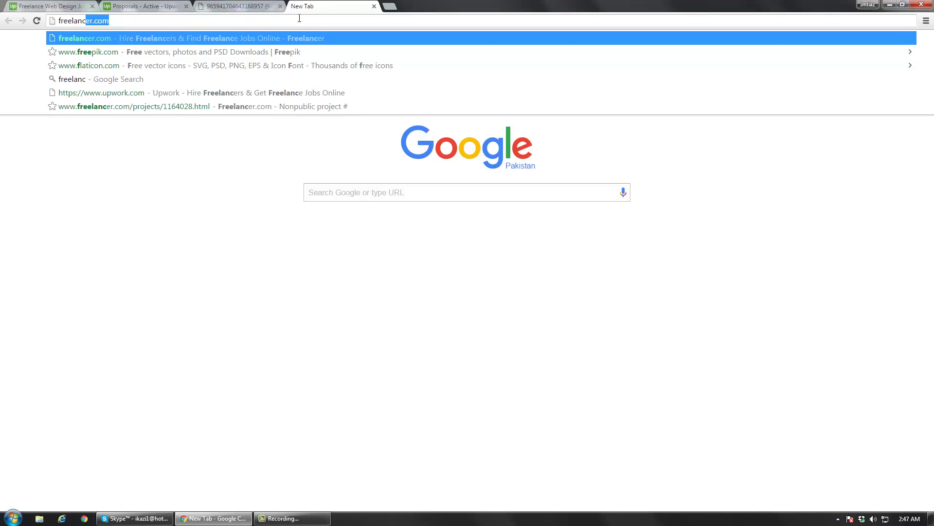
key("Return")
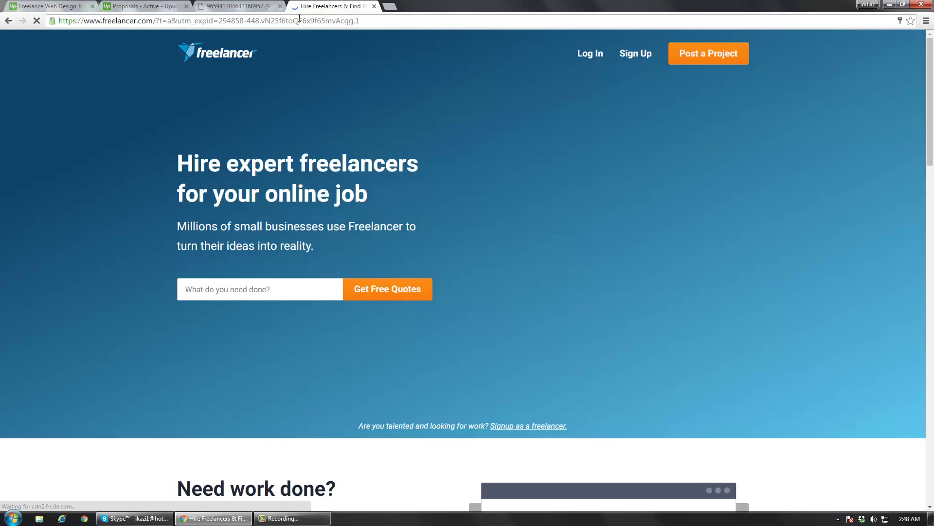
left_click(599, 54)
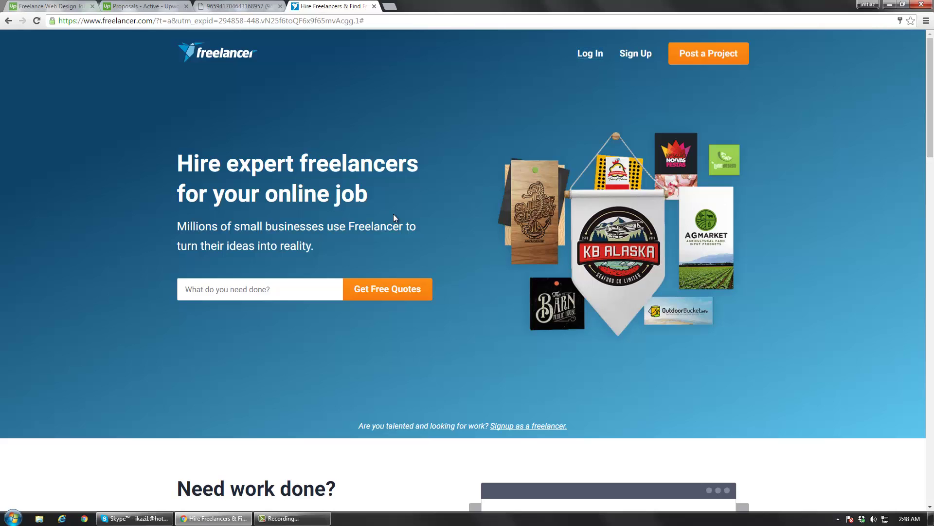
left_click(592, 56)
left_click(453, 243)
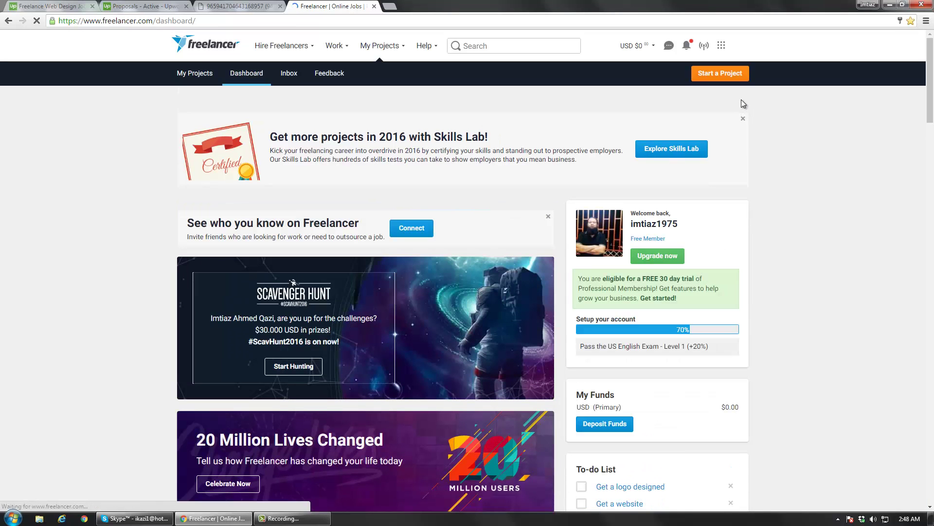
Step: Dismiss the Skills Lab promotion on the dashboard and open the account's own profile page
left_click(743, 121)
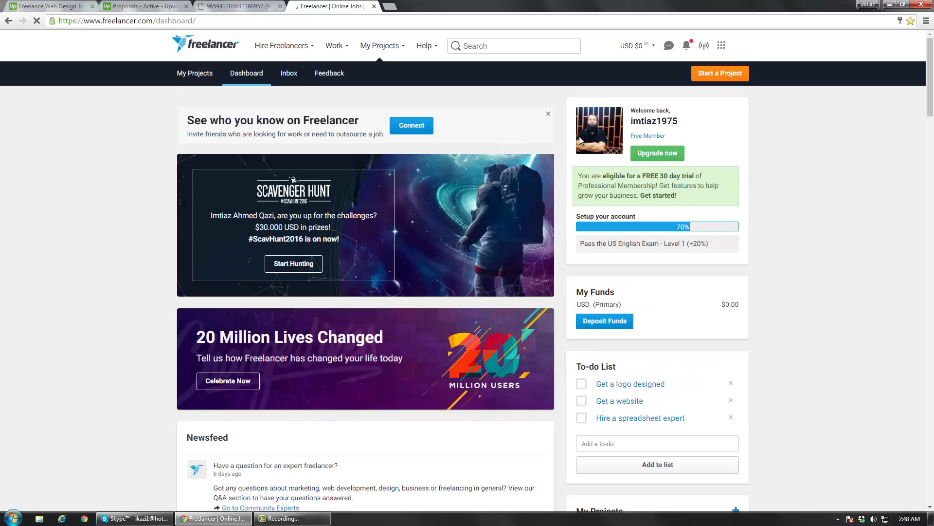
left_click(654, 122)
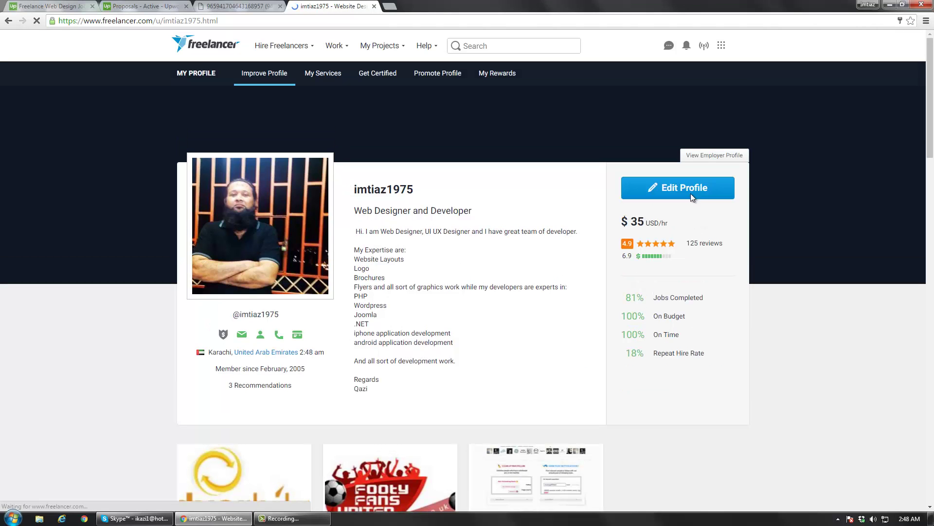
Step: Examine the profile's review count, performance rates, recent reviews, skills, experience and education
left_click_drag(686, 242, 724, 242)
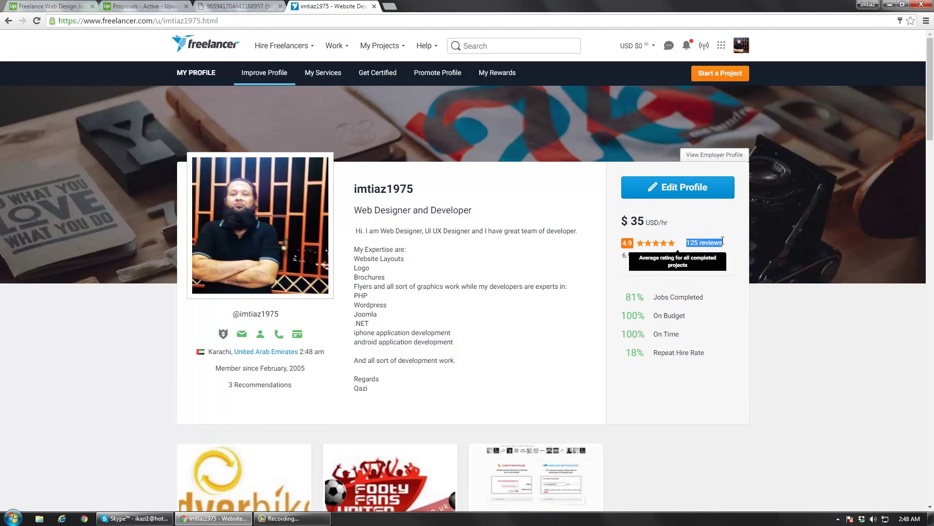
scroll(522, 277, "down", 2)
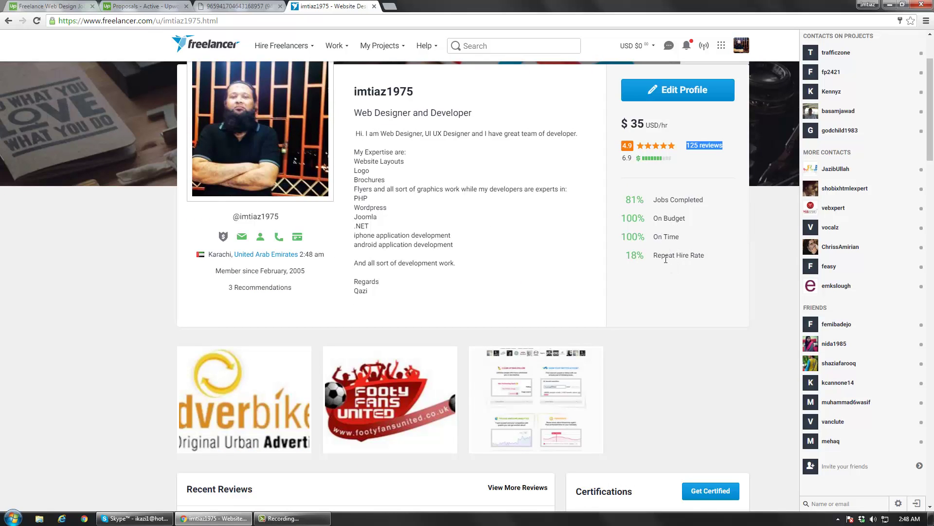
scroll(682, 256, "down", 1)
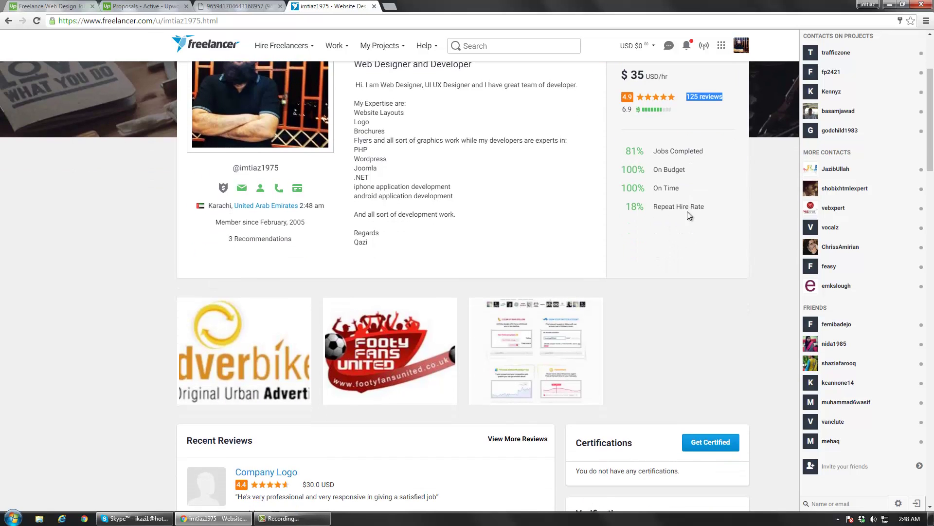
scroll(358, 353, "down", 5)
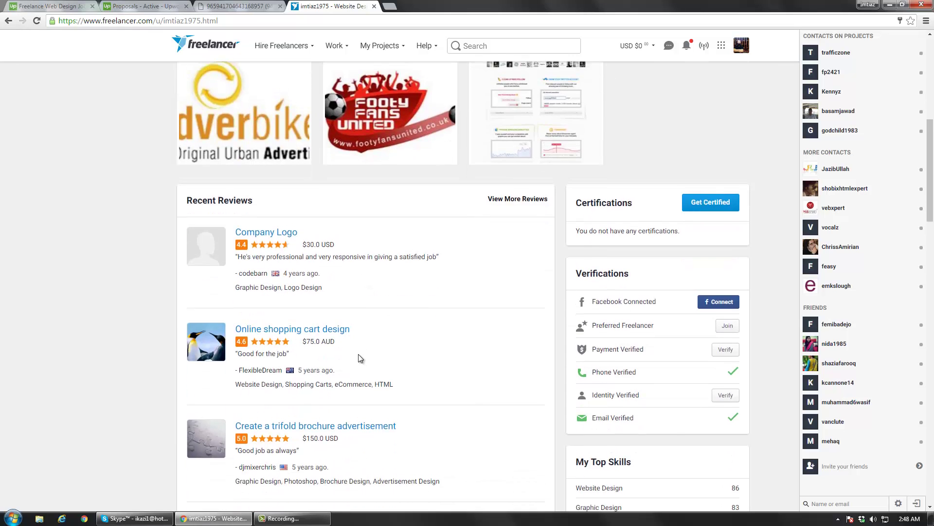
scroll(358, 355, "up", 3)
scroll(279, 393, "down", 3)
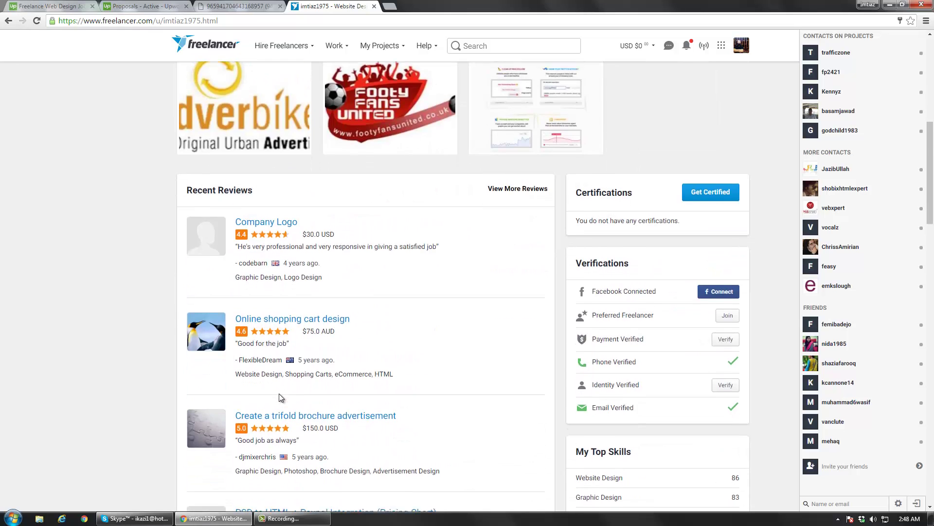
scroll(279, 394, "down", 13)
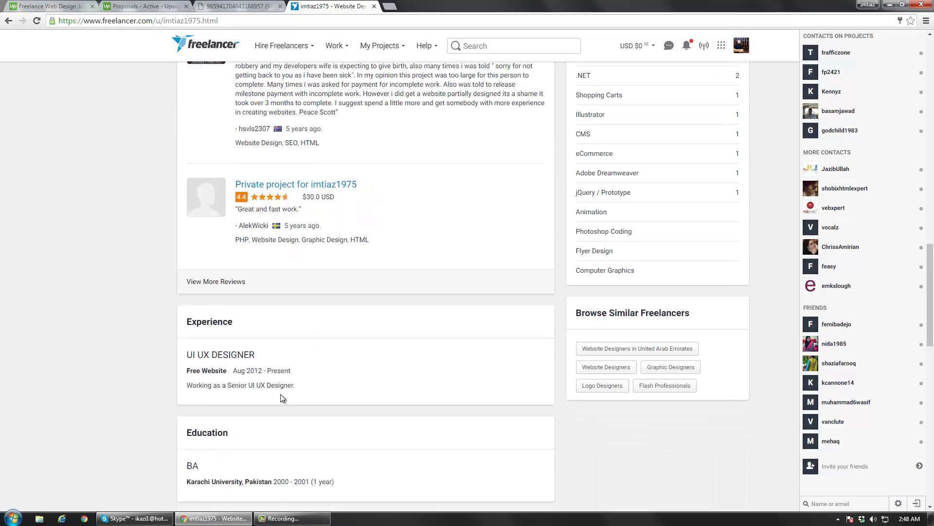
scroll(280, 394, "up", 18)
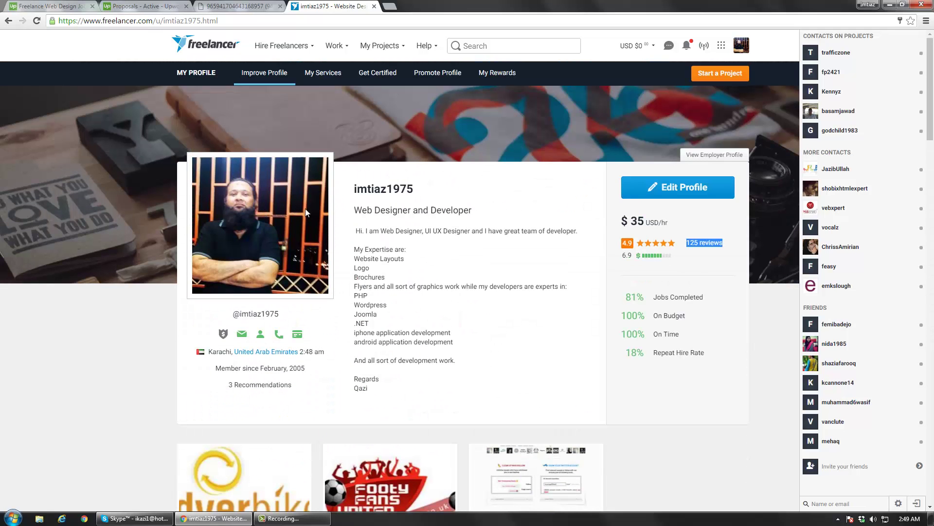
Step: Show the account's recent notifications from the profile page
left_click(198, 76)
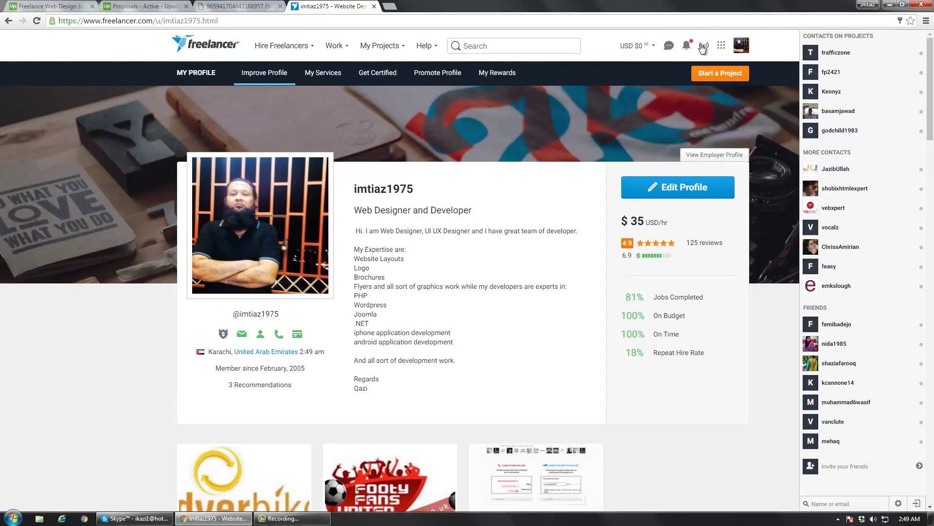
left_click(687, 48)
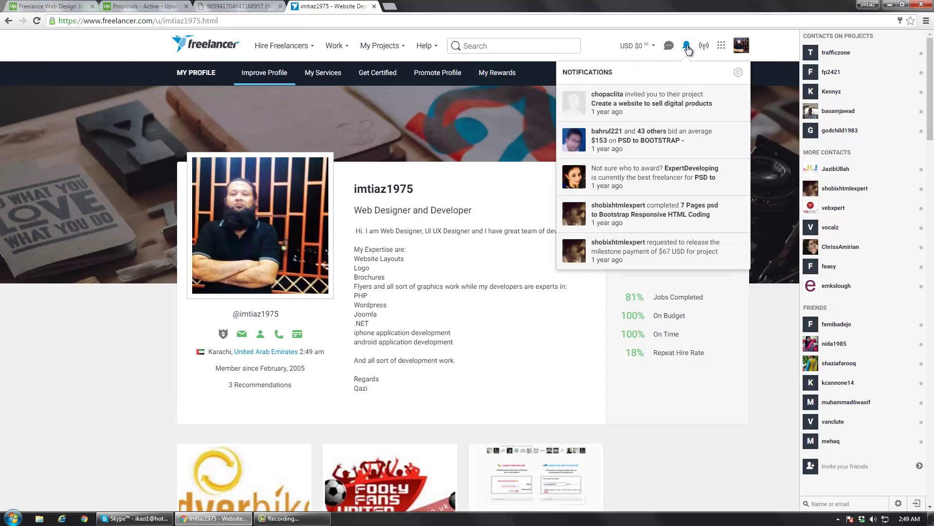
Step: Open the "I would like to hire a Website Designer" project from the project feed and dismiss the new-project pop-up
left_click(704, 47)
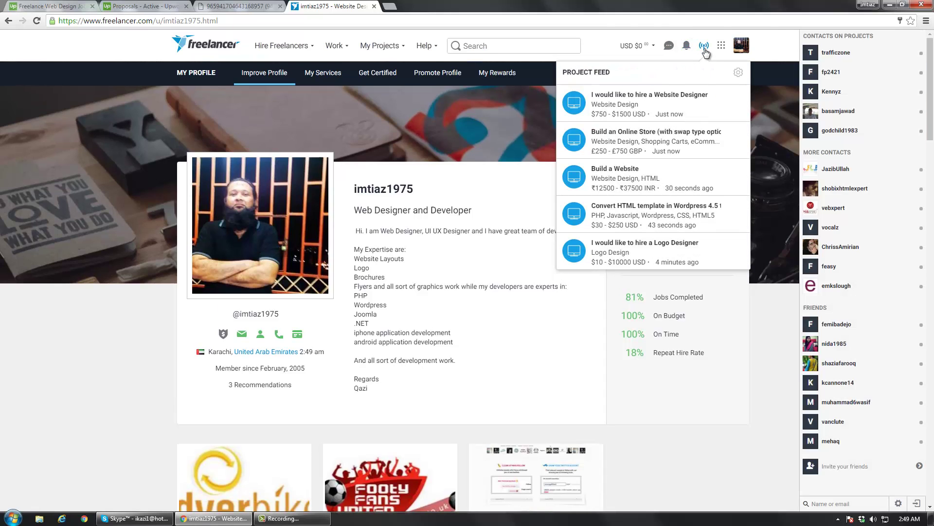
left_click(686, 108)
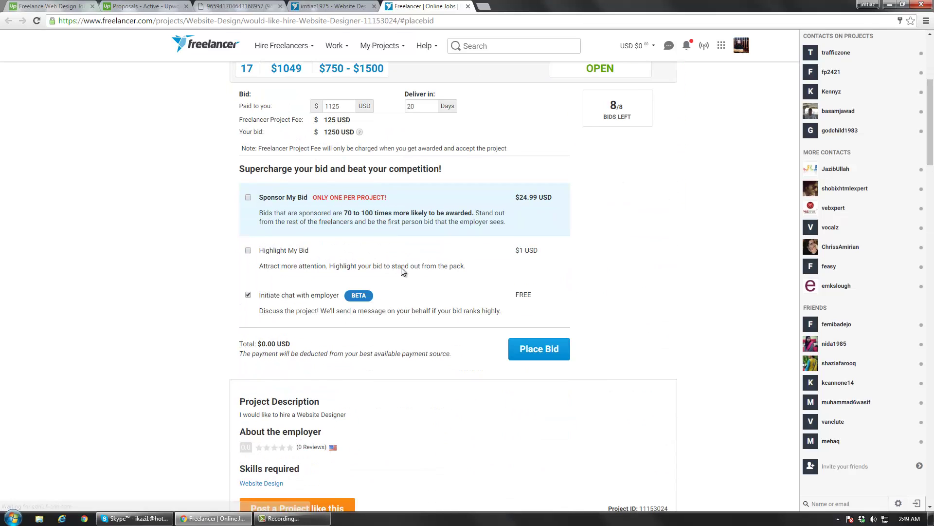
scroll(401, 267, "down", 2)
scroll(407, 274, "up", 2)
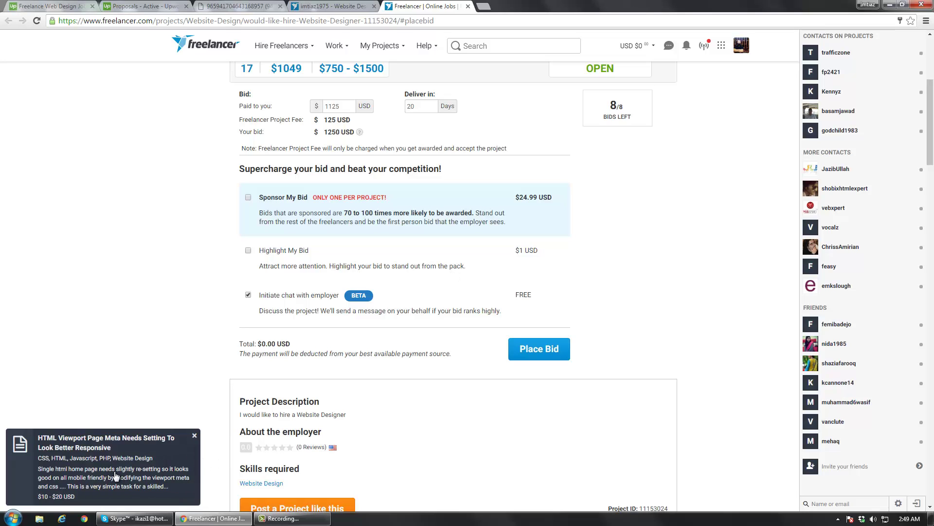
left_click(194, 436)
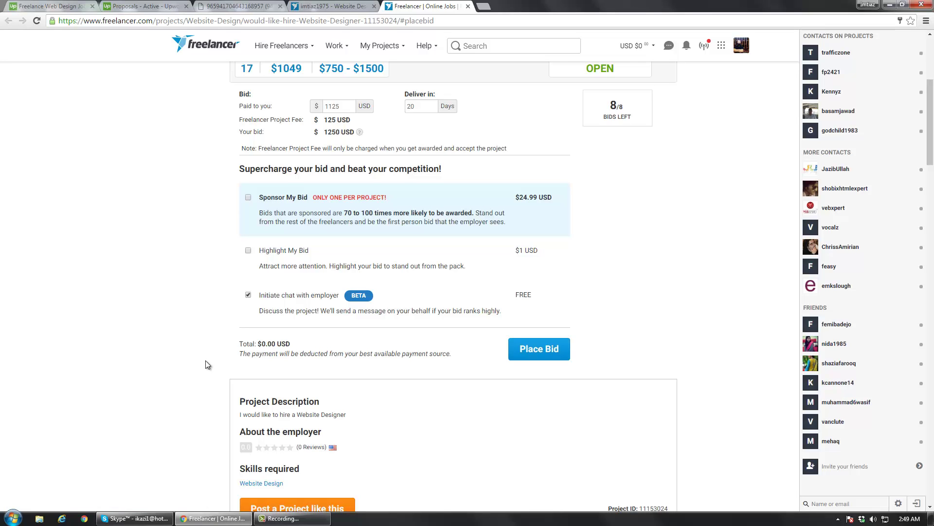
Step: Place the bid on the Website Designer project with its prefilled amount and delivery time, declining the paid sponsorship
scroll(205, 360, "up", 2)
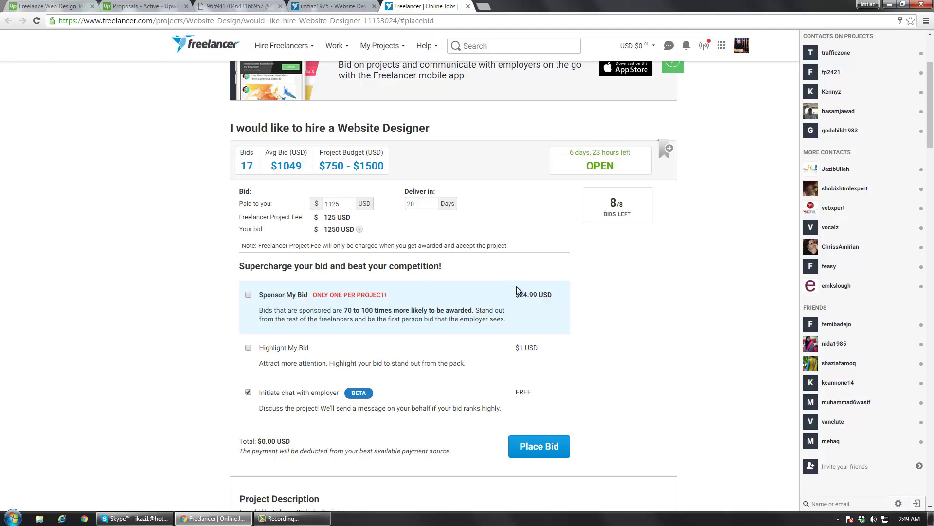
scroll(545, 285, "down", 2)
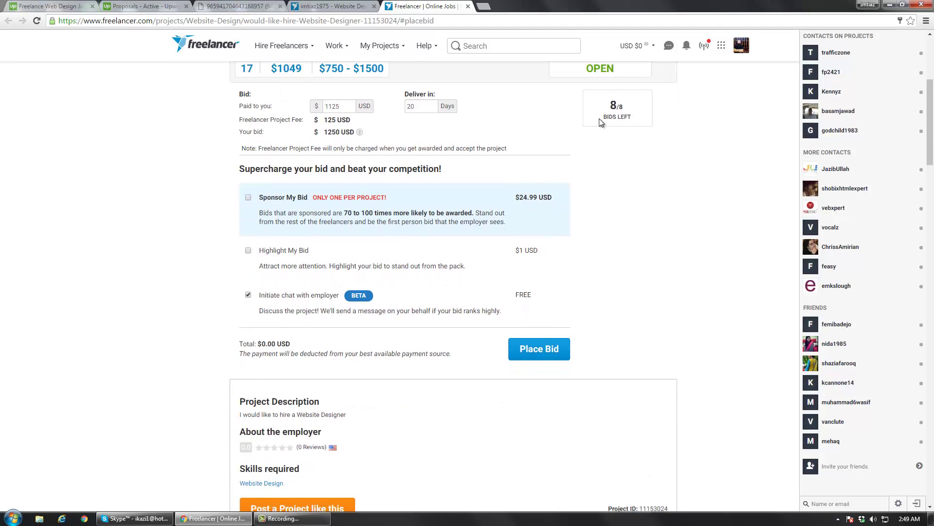
scroll(570, 259, "down", 2)
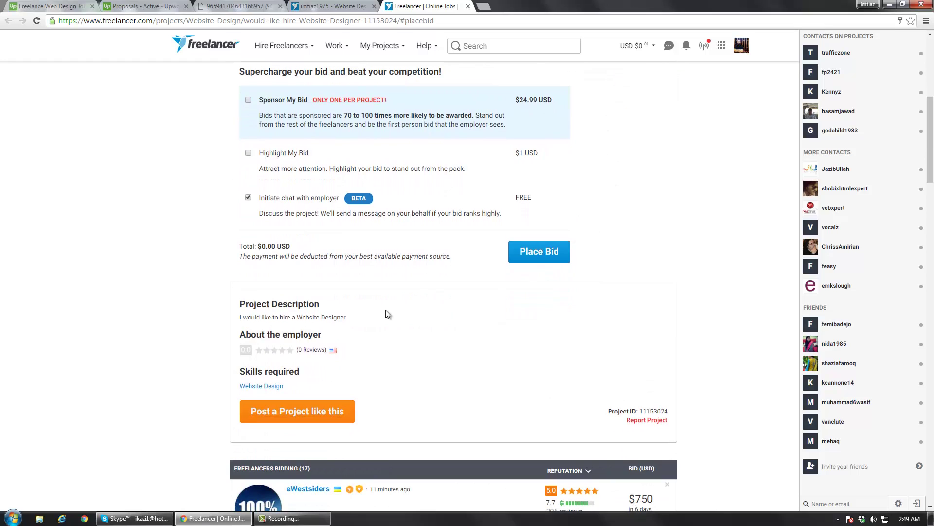
left_click(530, 261)
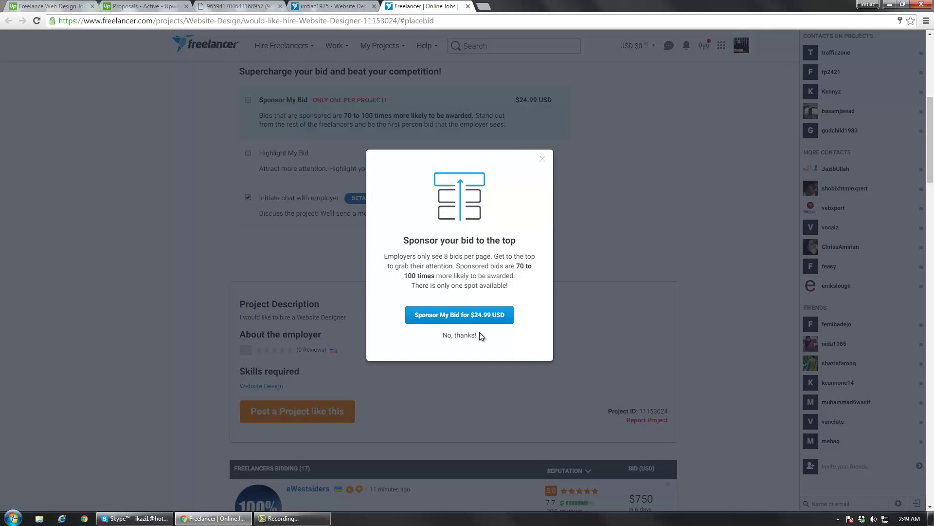
left_click(472, 335)
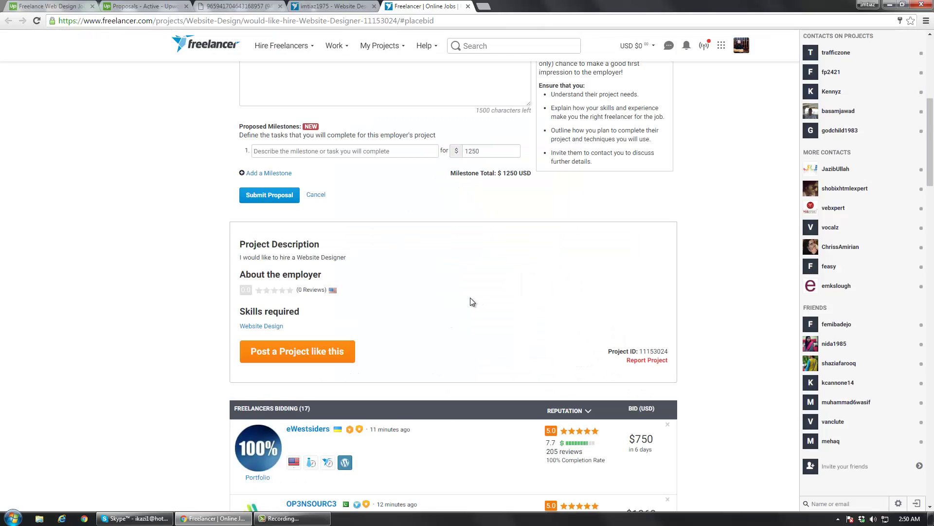
Step: Begin the proposal by introducing a UI UX Designer, Front End Developer and Graphic Designer with more than 15 years of experience, including work in UAE
scroll(470, 301, "down", 3)
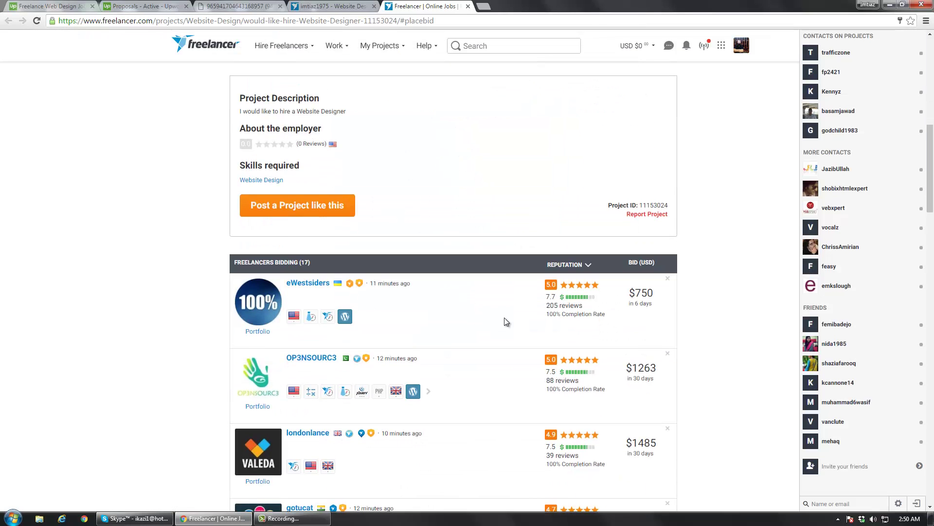
scroll(601, 313, "up", 5)
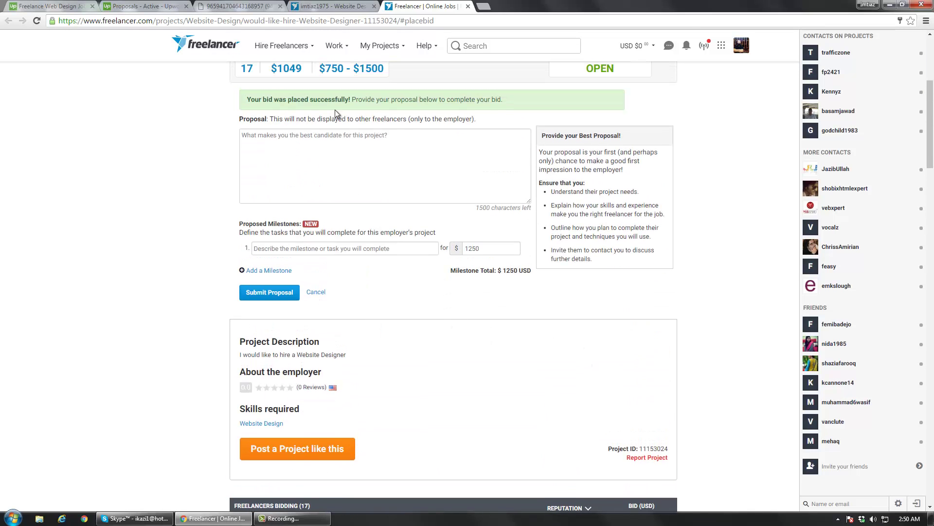
left_click(402, 151)
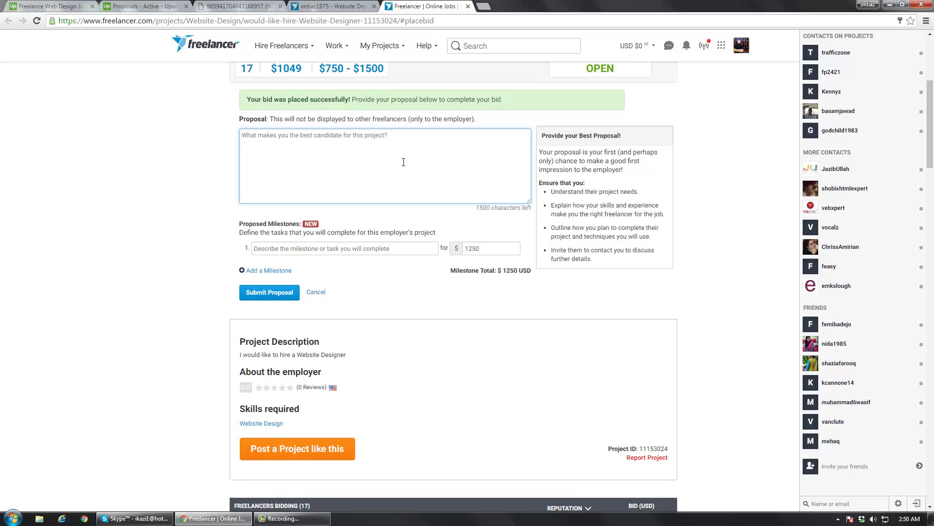
type("Hi,")
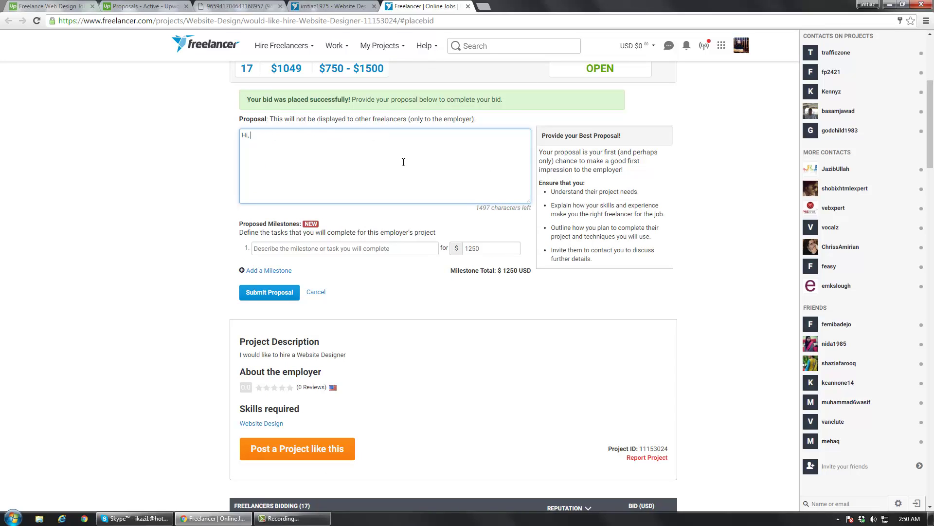
type(" I am UI UX Designer, Front End Developer")
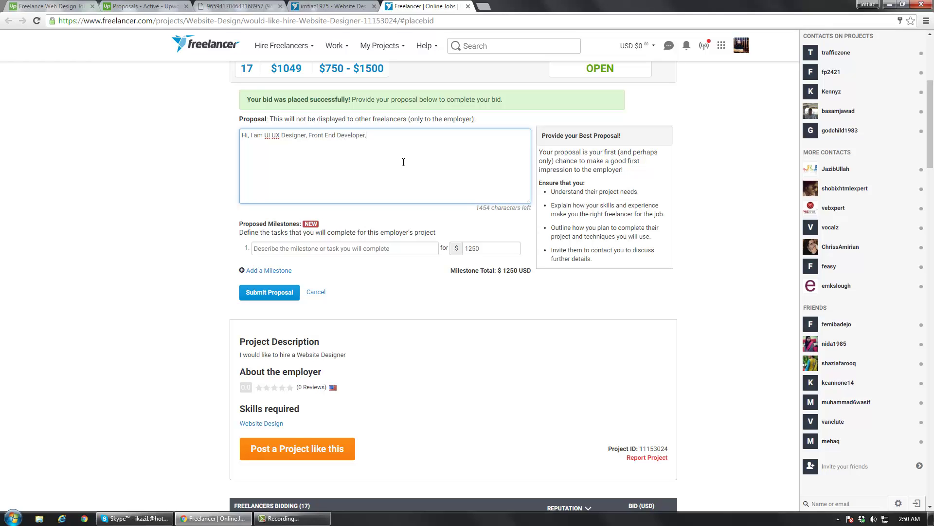
type(" and Graphic Designer as well.  ")
type("I have more than 15")
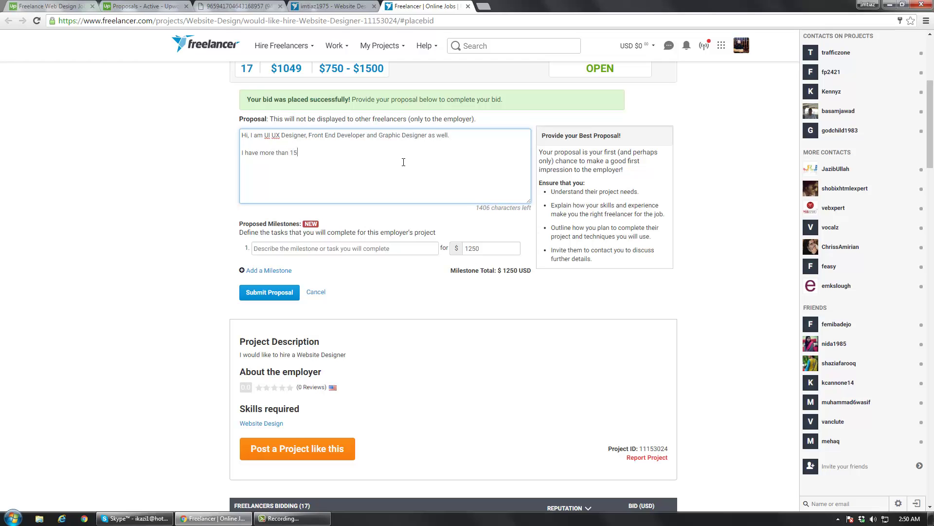
type(" years of experience in this field, have worked ")
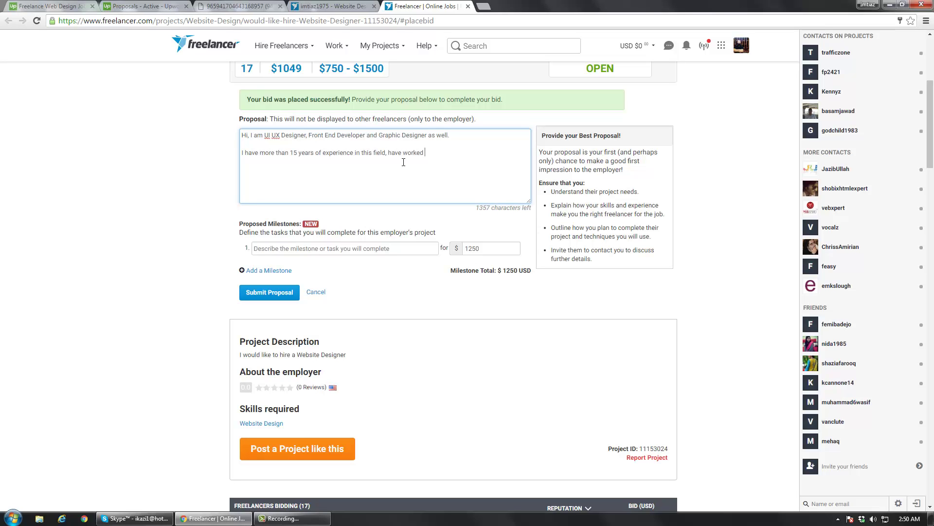
type("in UAE as well.  ")
Step: Add the line "Please check my work here:" to the proposal, followed by the freelancer's portfolio web address
type("Please check my wor")
type("k here")
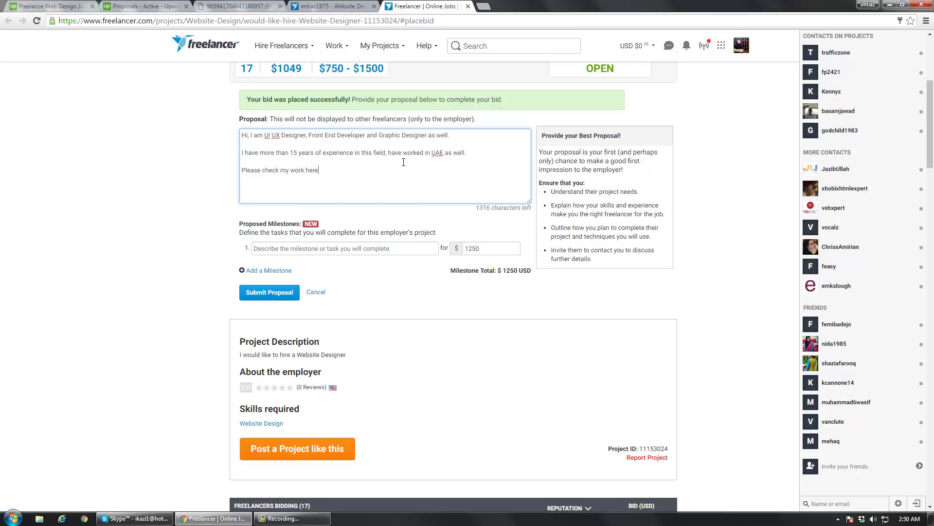
type(": http://www.imtiazqazi.com/works")
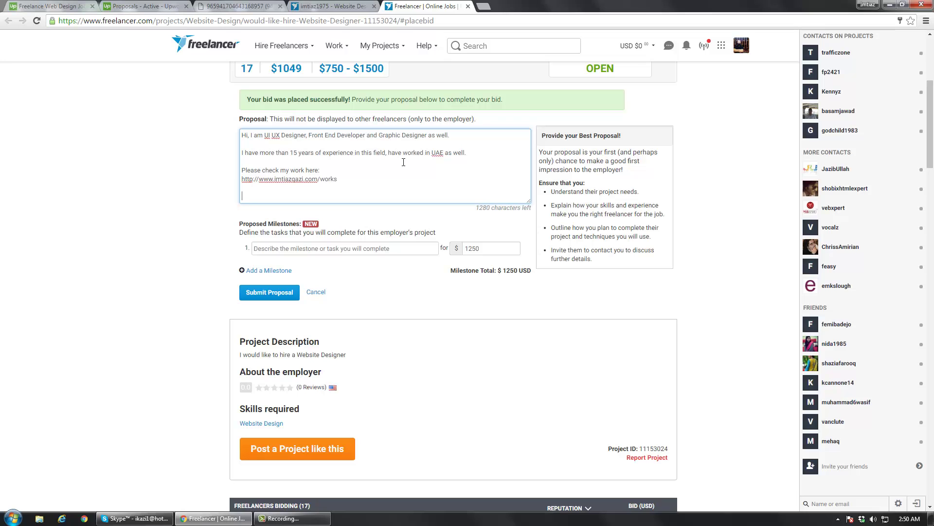
Step: Below the experience paragraph, add "Respected Sir, you only wrote" followed by the copied project description "I would like to hire a Website Designer" in quotes
scroll(436, 303, "down", 4)
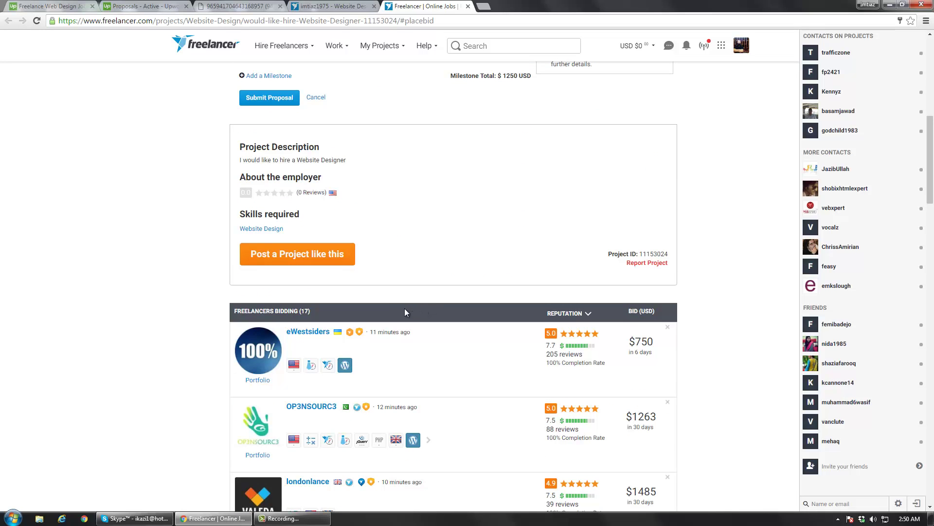
scroll(404, 308, "up", 4)
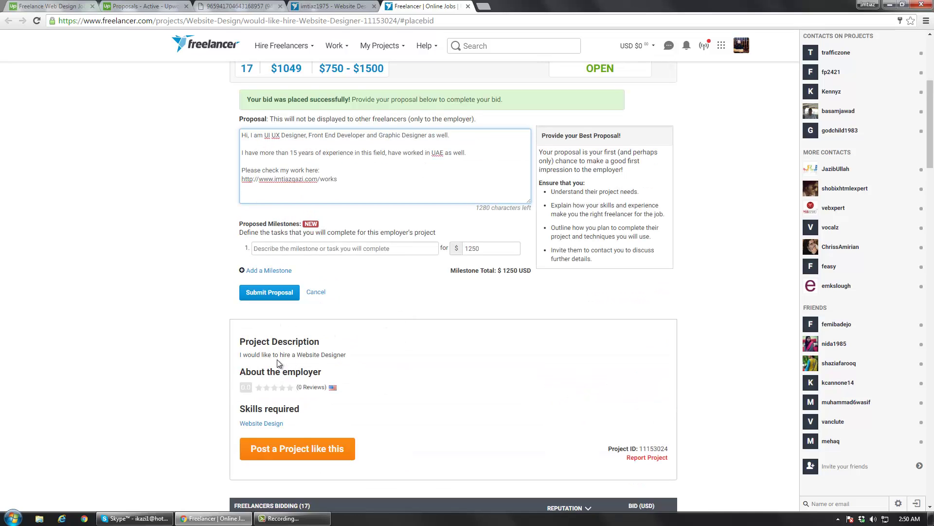
left_click_drag(347, 355, 239, 355)
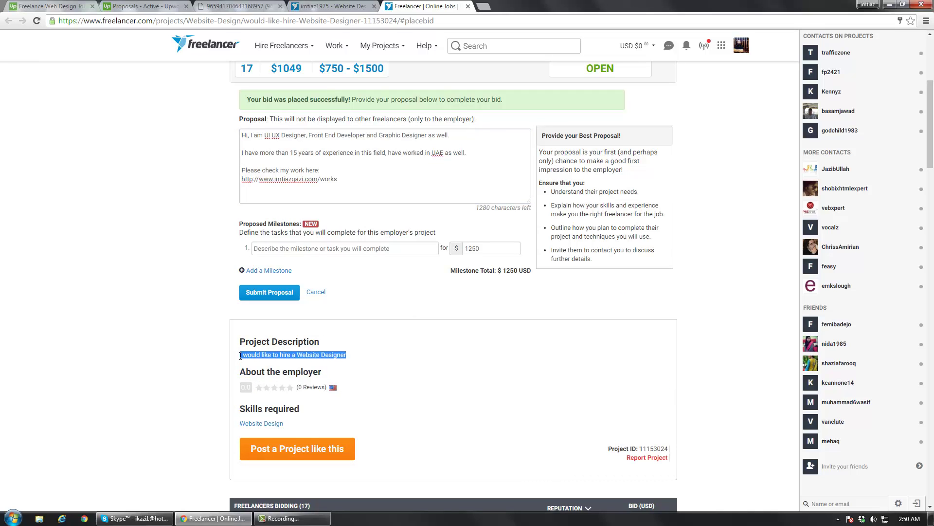
right_click(311, 356)
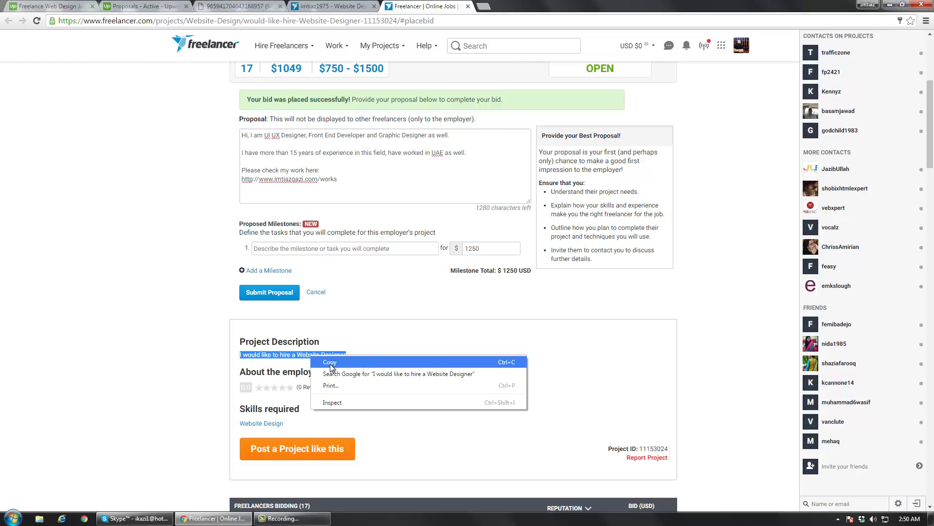
left_click(330, 362)
left_click(469, 153)
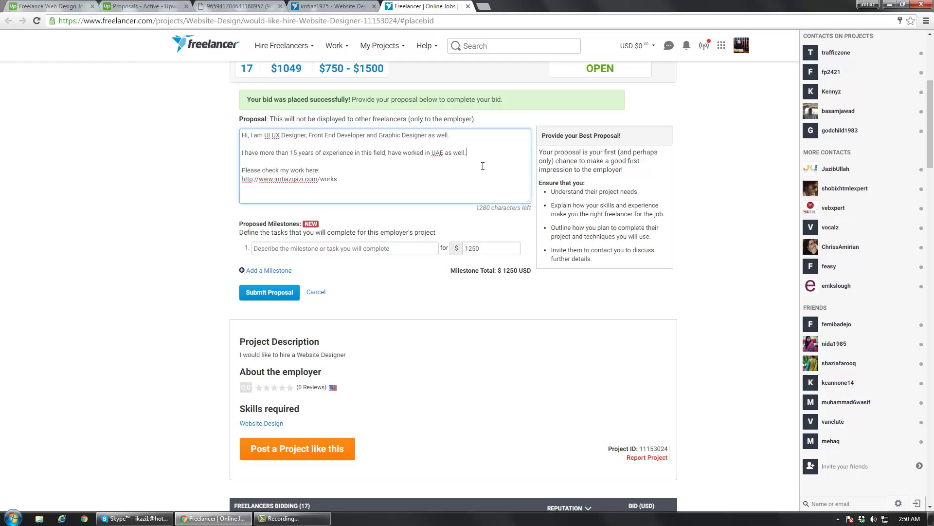
key("Return")
key("Return")
type("Respe")
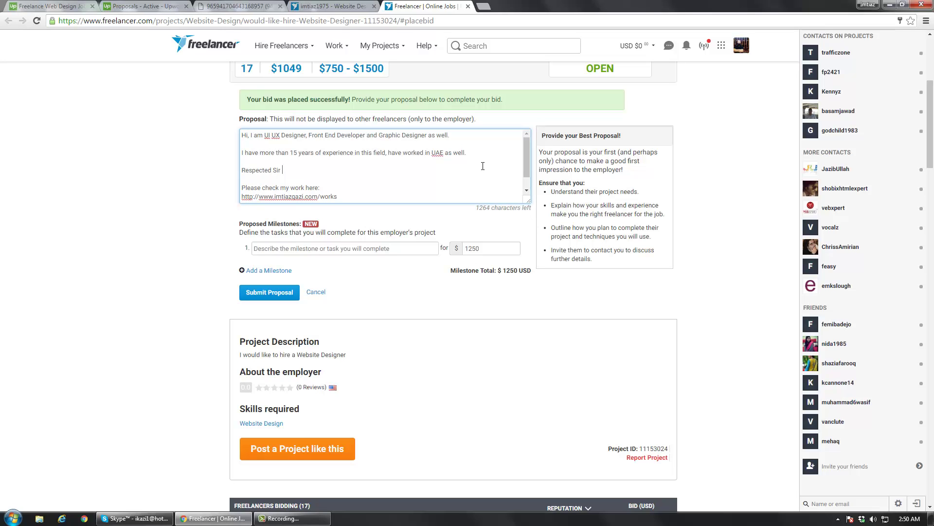
type("cted Sir, you only wrote \"")
key("ctrl+v")
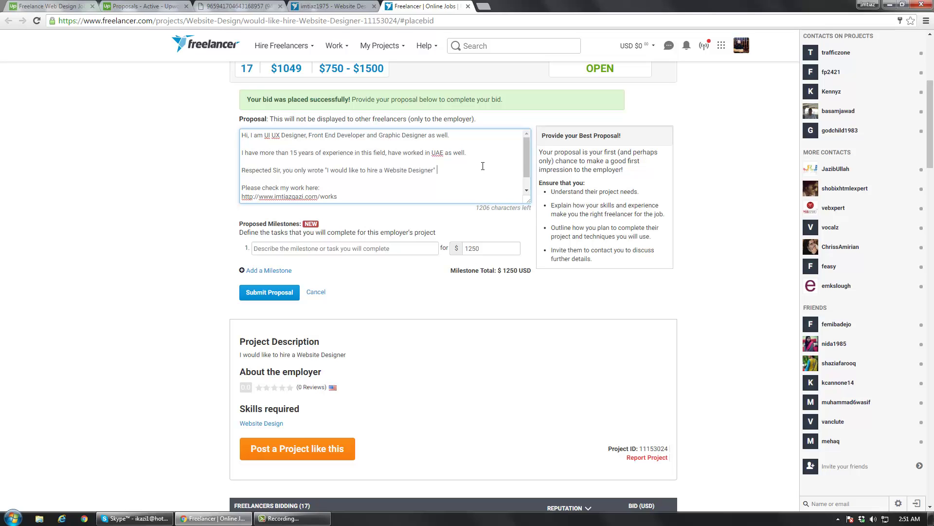
Step: Continue that paragraph with "can you also explain a bit more about project(s)? I mean what kind of work do you have? Anyway,"
type("\" can you also")
type("explain a bit more about project")
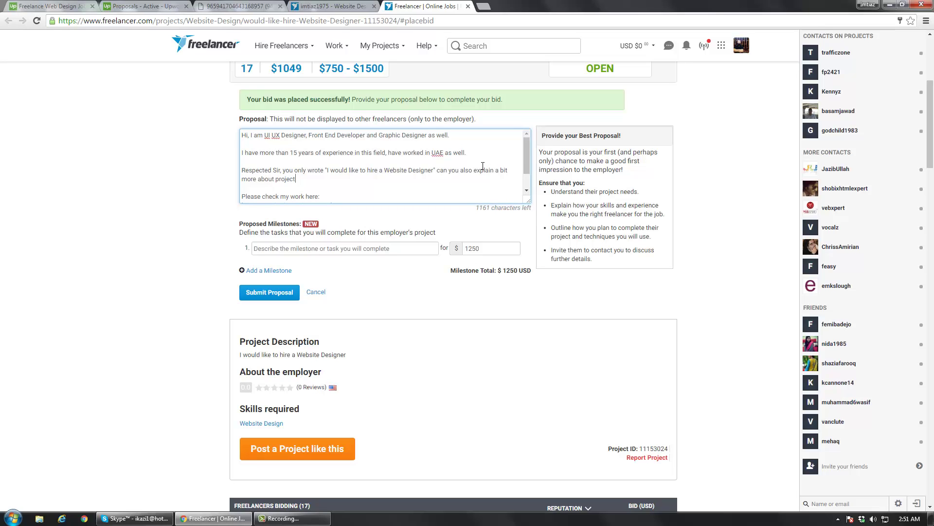
type("(s)? I mean what kind of work do you have?")
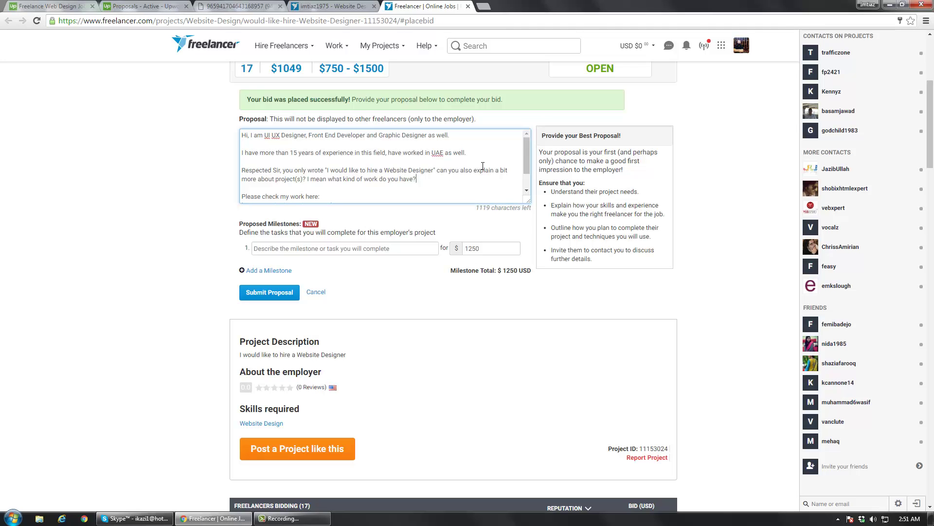
type(" Anyway,")
left_click_drag(526, 159, 523, 183)
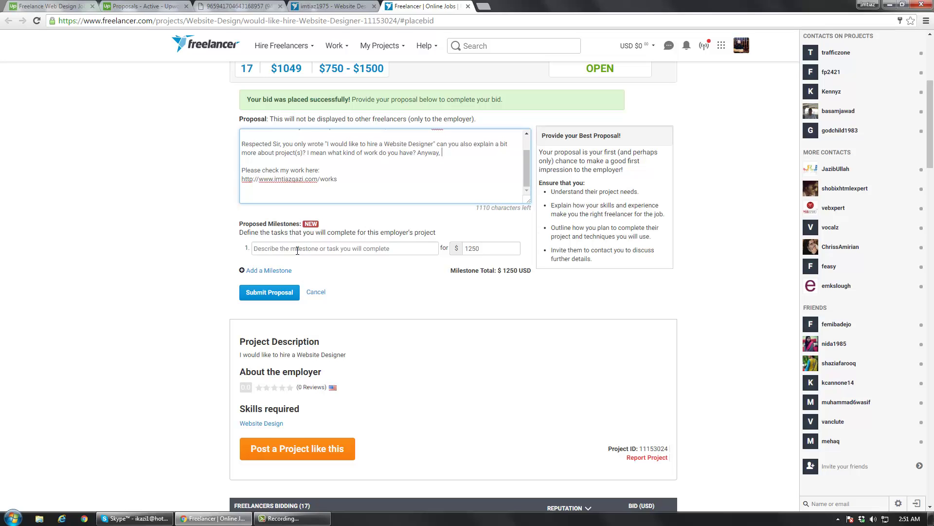
Step: Describe the first milestone as "I do not know, let me talk to this honorable client" and submit the proposal
left_click(297, 249)
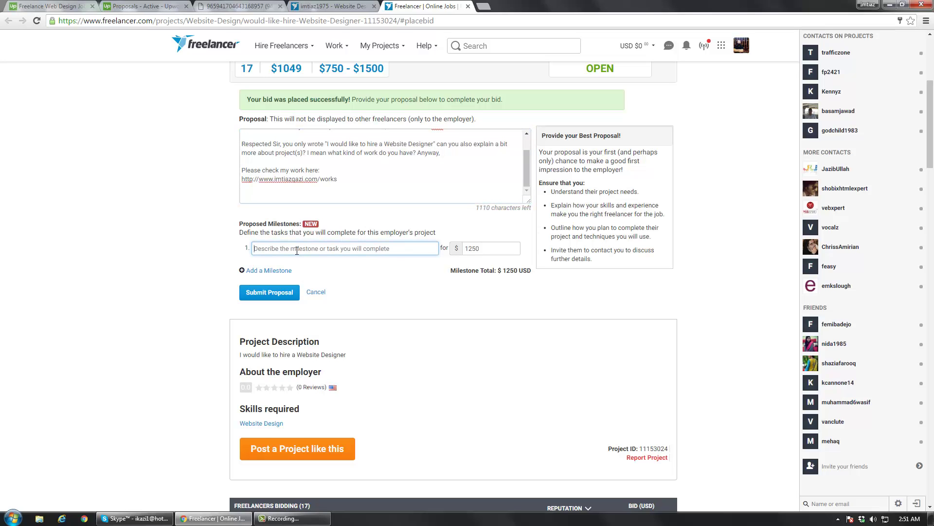
type("I do not kno")
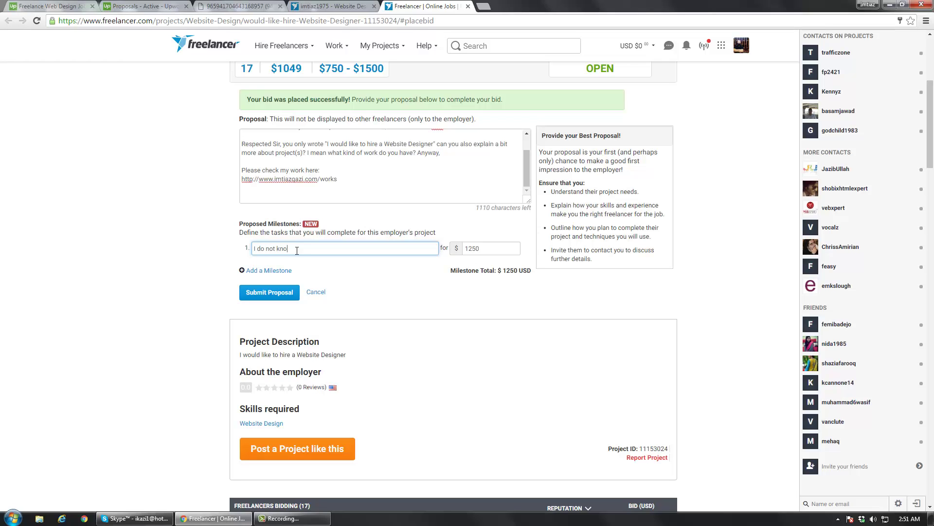
type("w, let me talk to this honourable client")
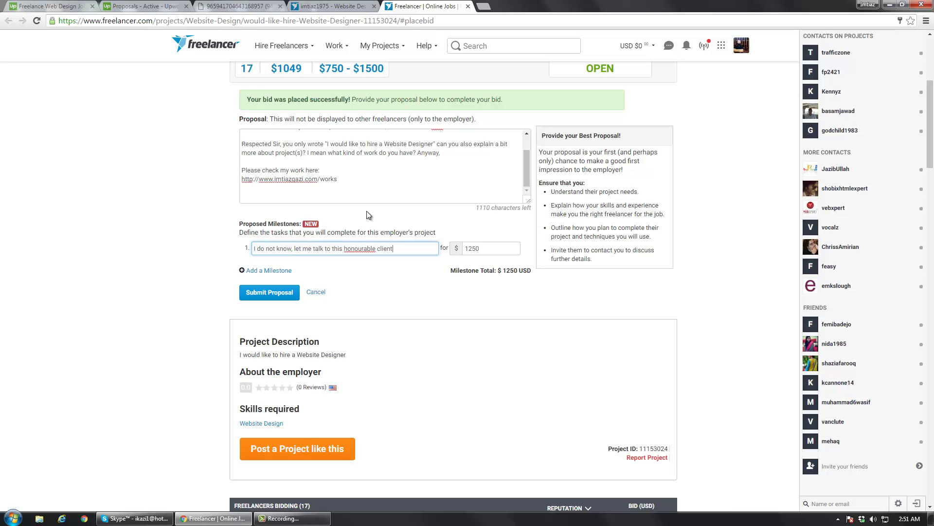
right_click(363, 248)
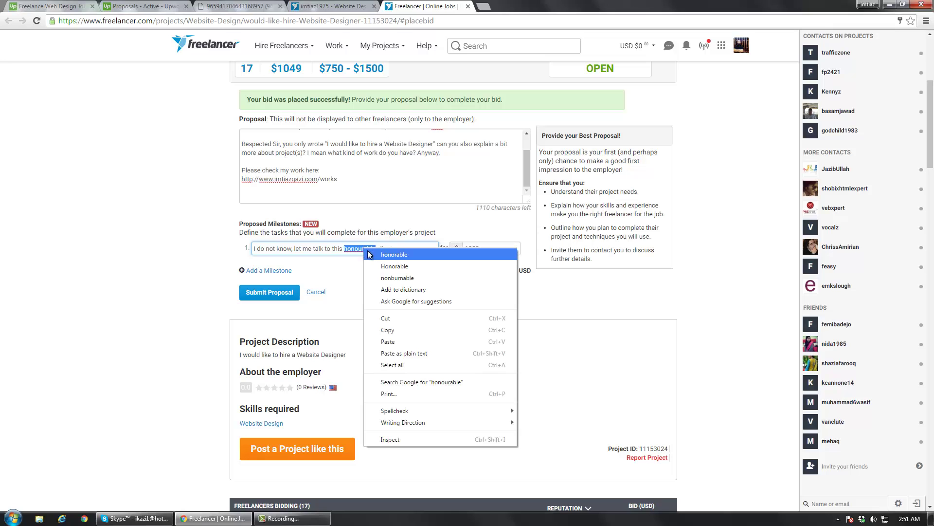
left_click(375, 257)
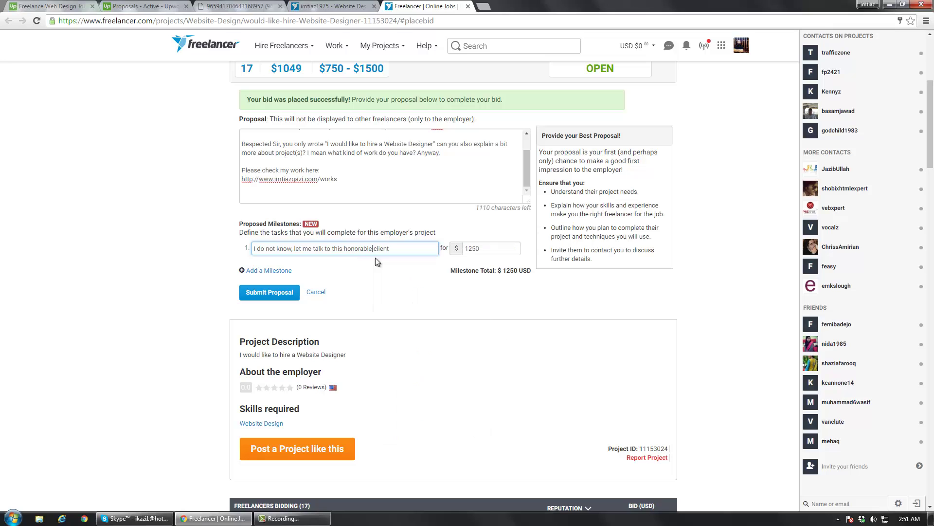
left_click(283, 293)
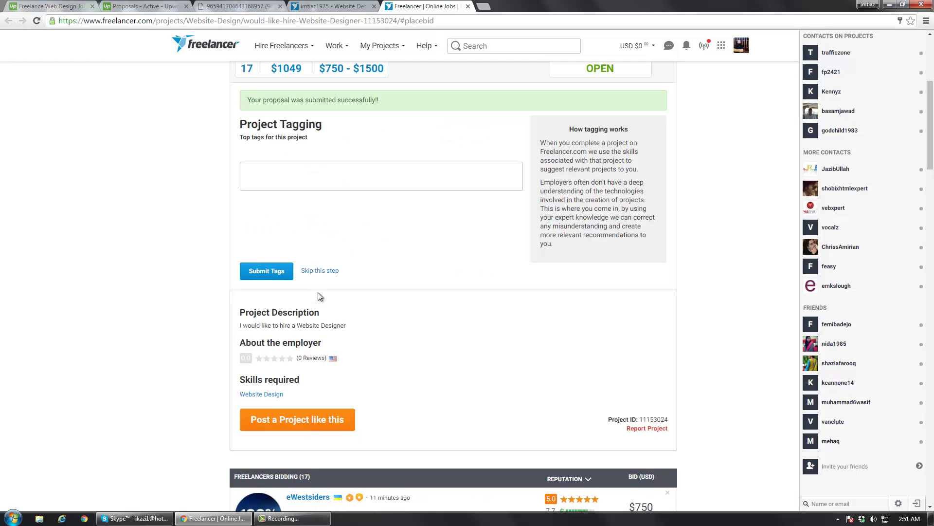
Step: Check the project feed for new project listings from the submitted proposal's page, and close the feed
left_click(704, 46)
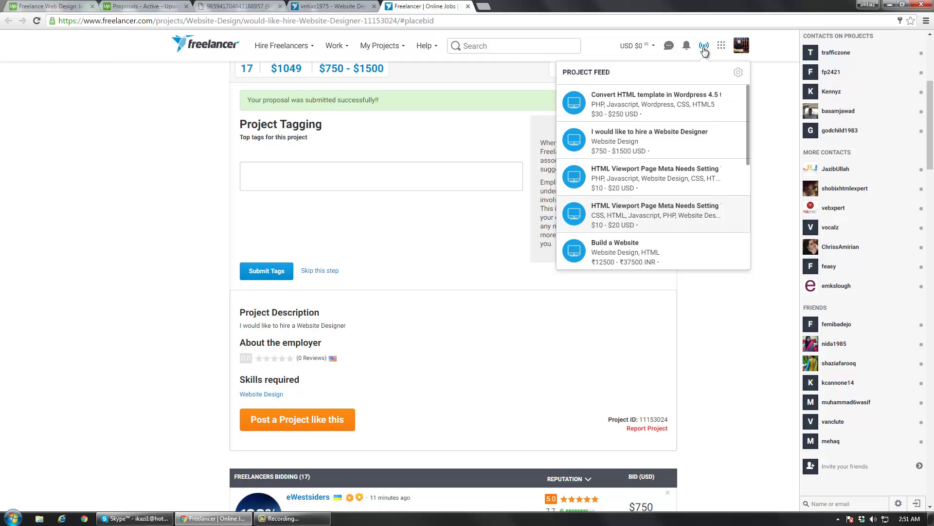
left_click(707, 47)
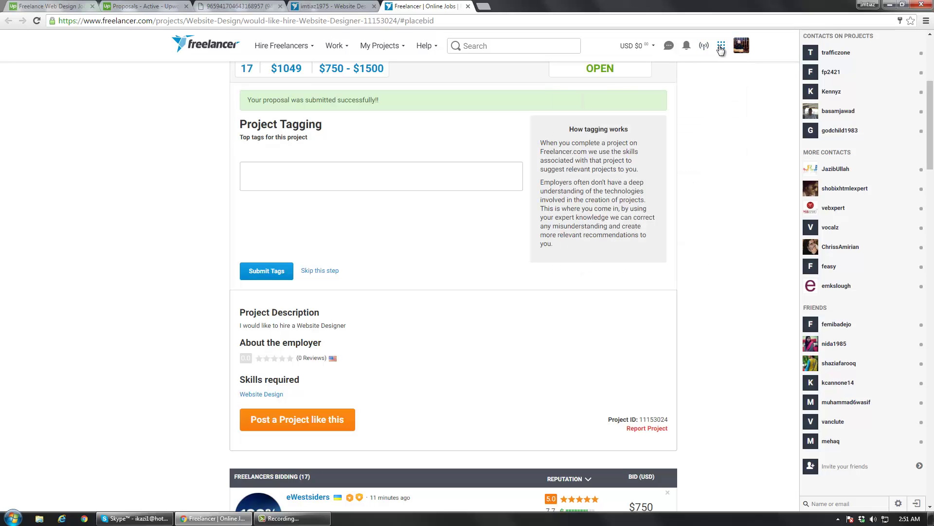
scroll(373, 280, "up", 5)
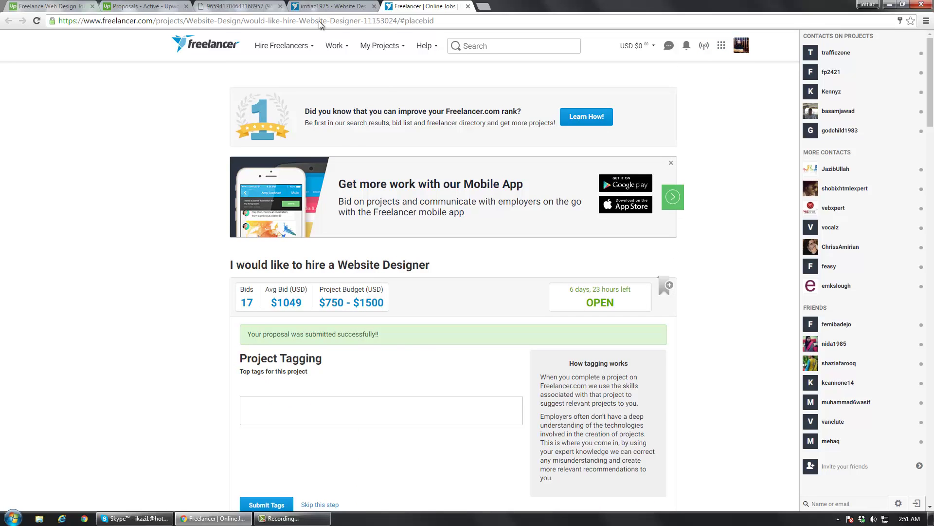
Step: Switch to the open freelancer profile, check the project feed there, and look through the profile's portfolio samples and recent reviews
left_click(335, 6)
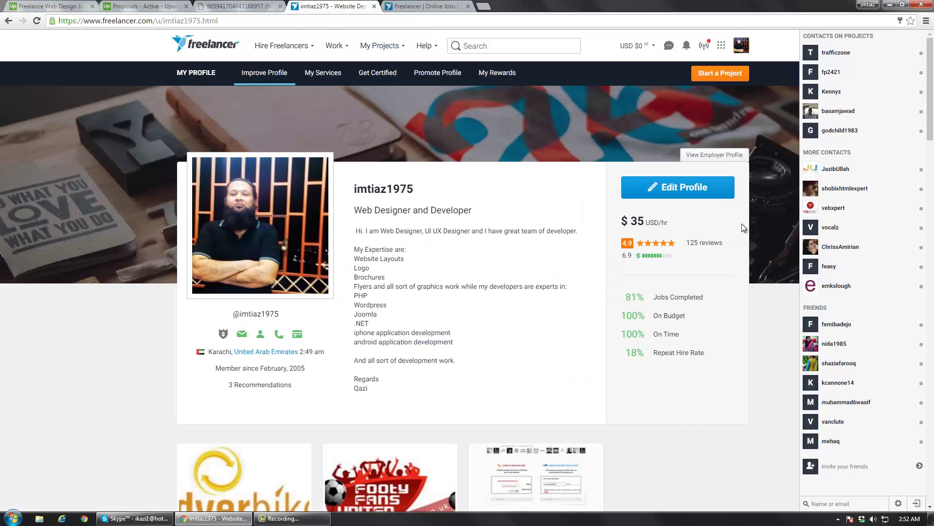
left_click(703, 46)
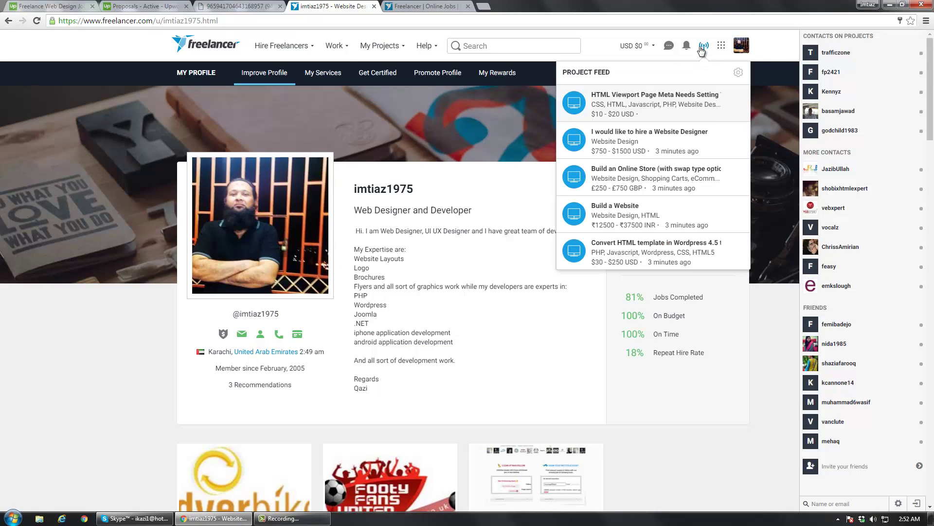
left_click(702, 48)
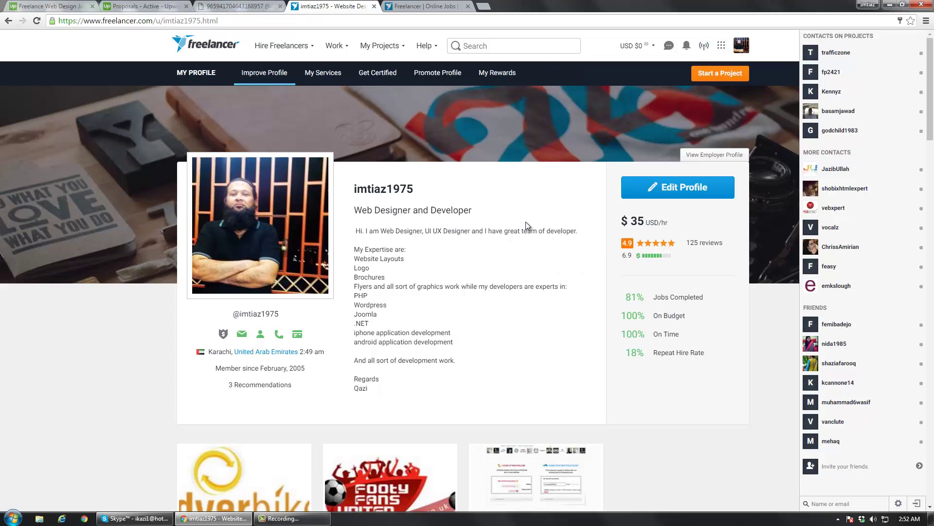
scroll(436, 333, "down", 10)
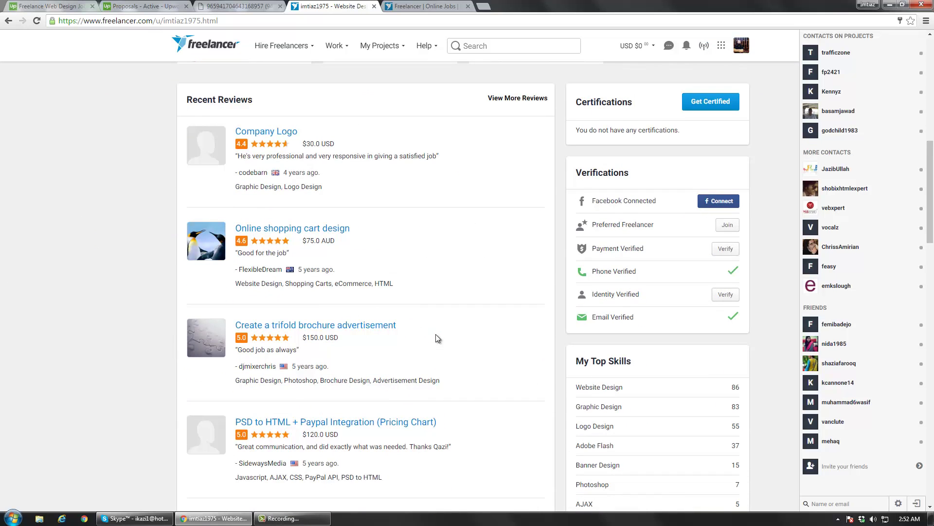
scroll(436, 334, "up", 4)
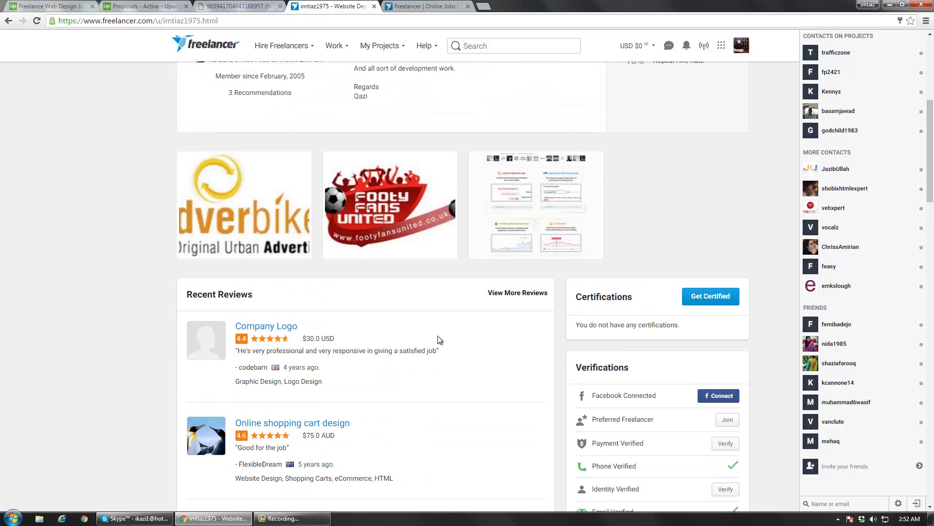
scroll(437, 335, "up", 6)
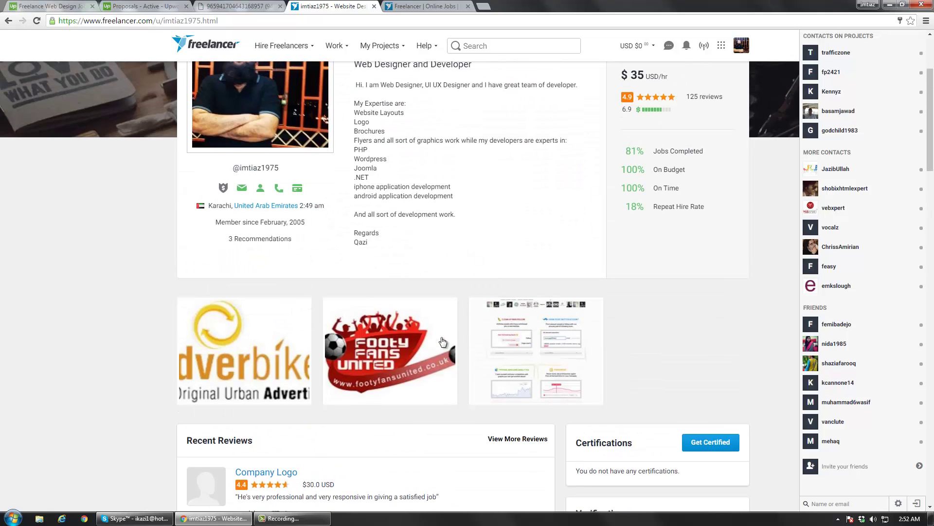